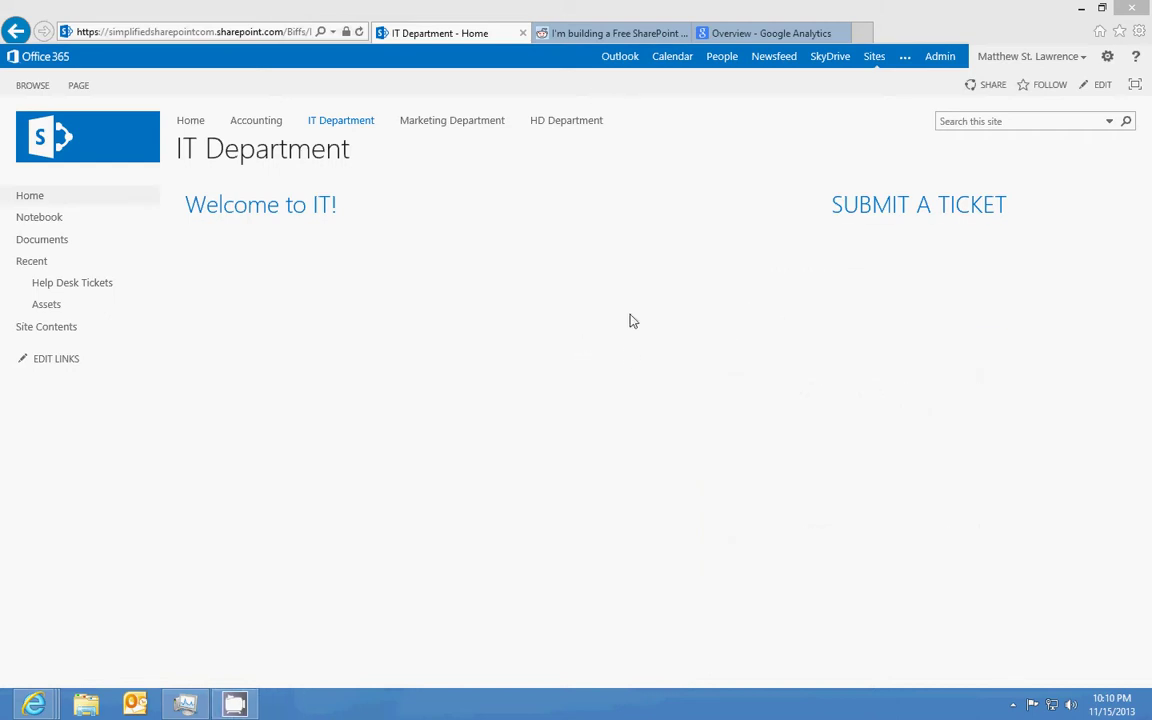
Check the site's Help Desk Tickets and Assets lists and return to the IT Department home page
left_click(849, 206)
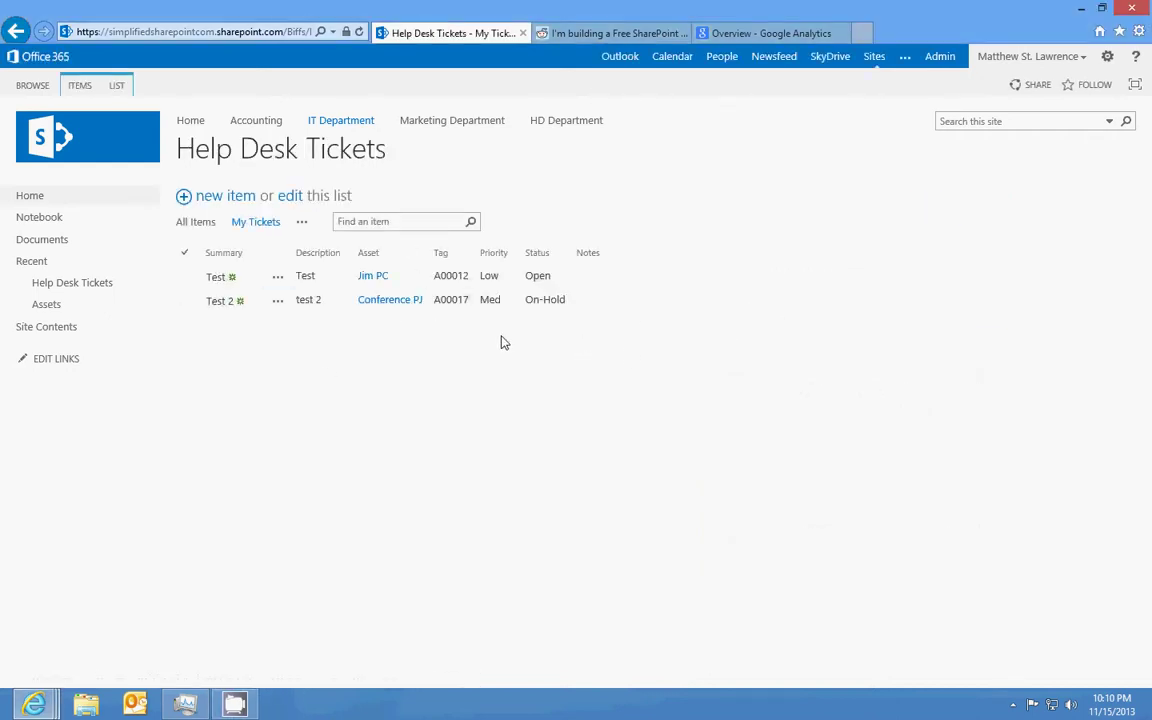
left_click(46, 304)
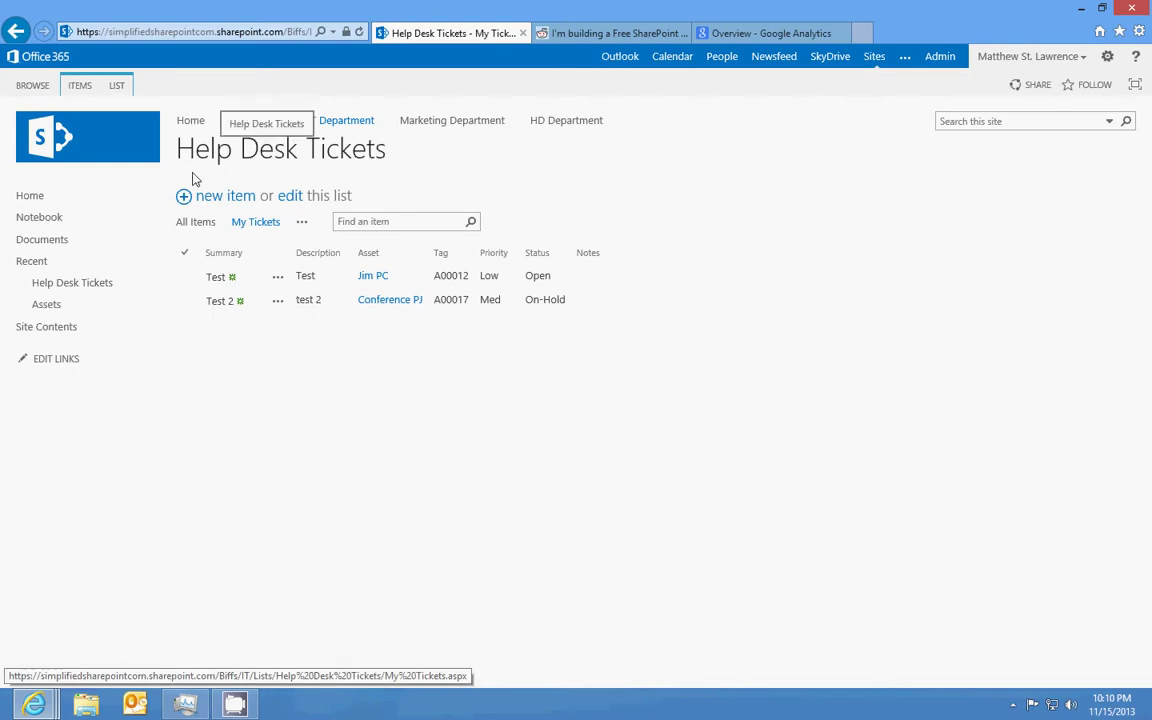
left_click(327, 122)
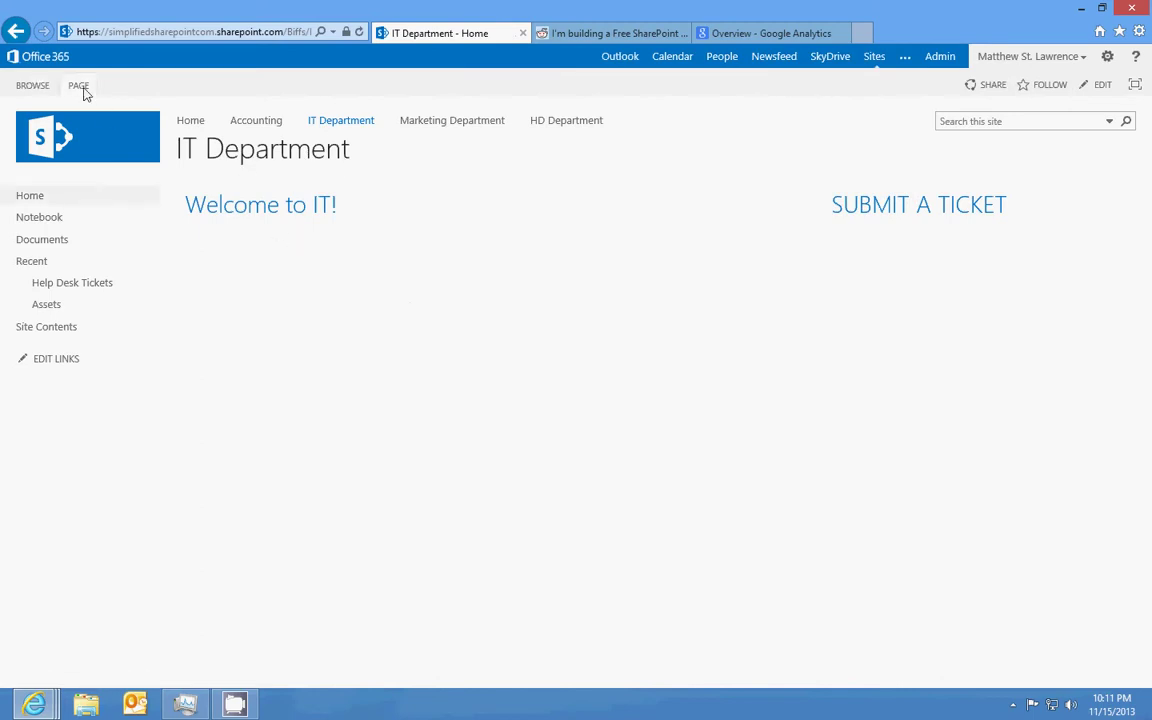
Add a custom list app named "On Call Schedule" to the IT Department site and open it
left_click(1107, 58)
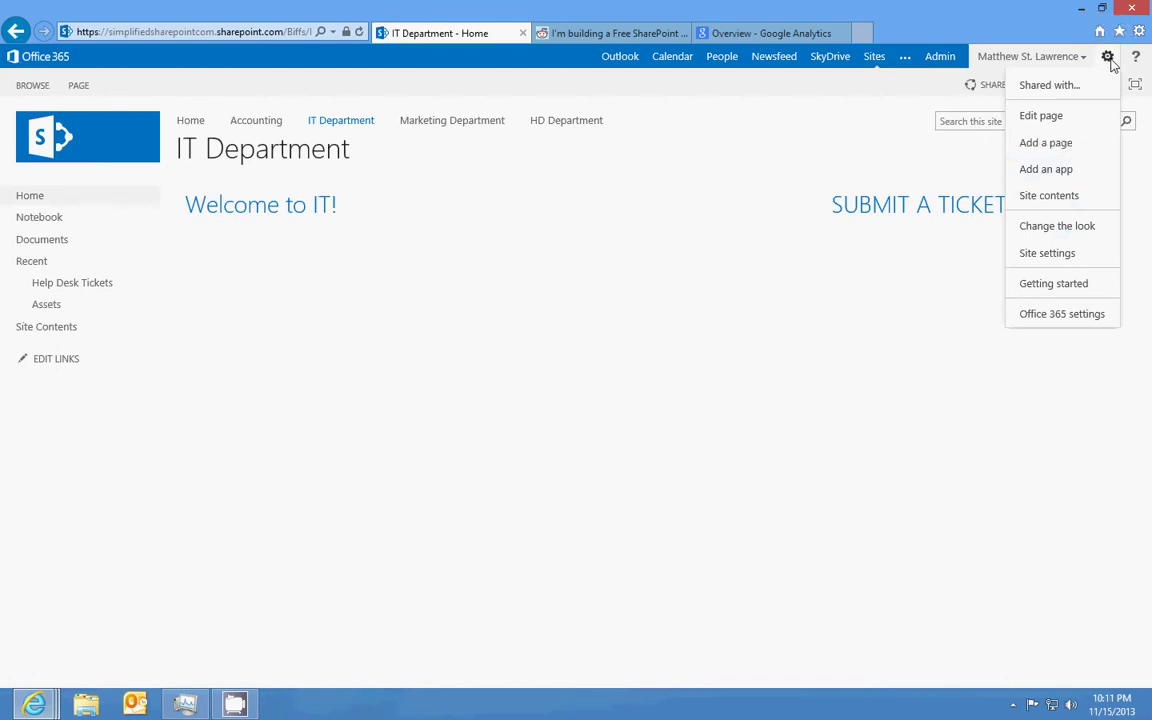
left_click(1052, 170)
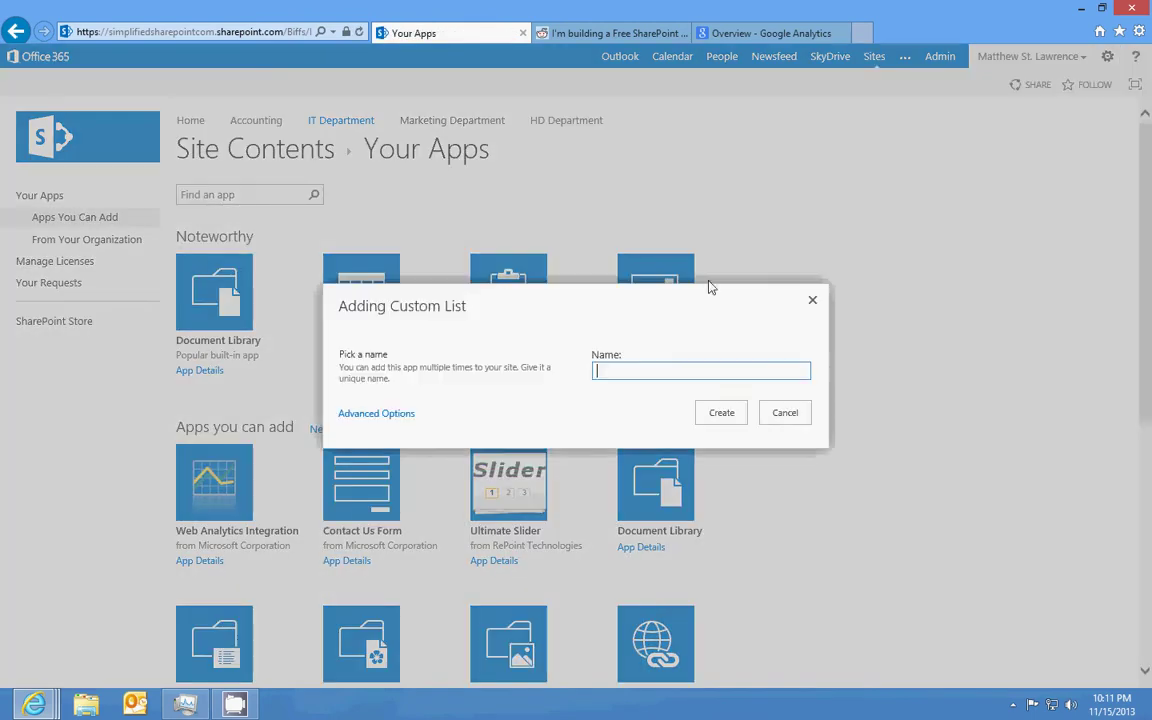
type("On Call Sc")
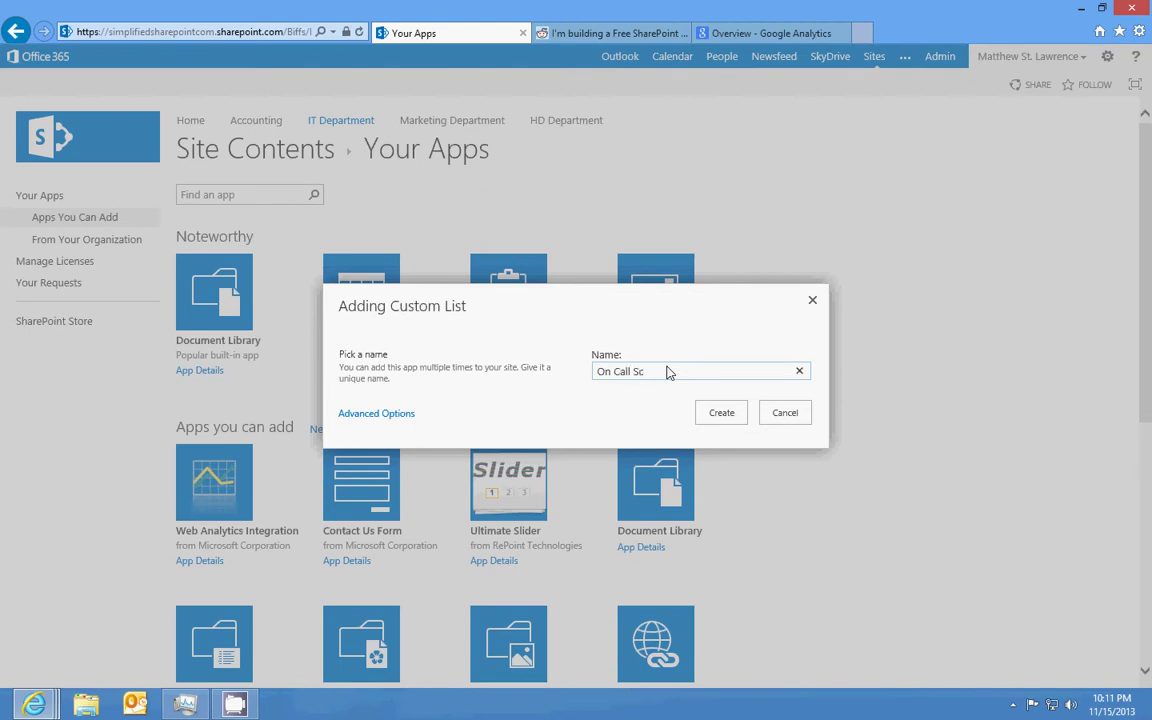
type("hedule")
key("Return")
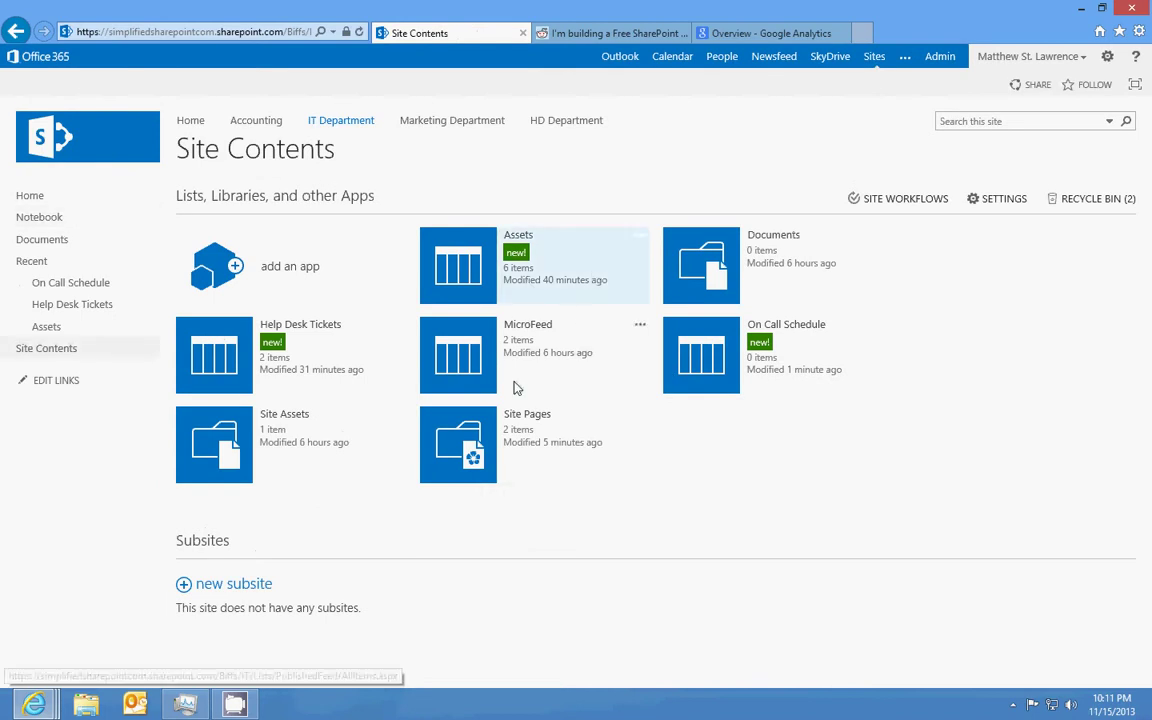
left_click(716, 350)
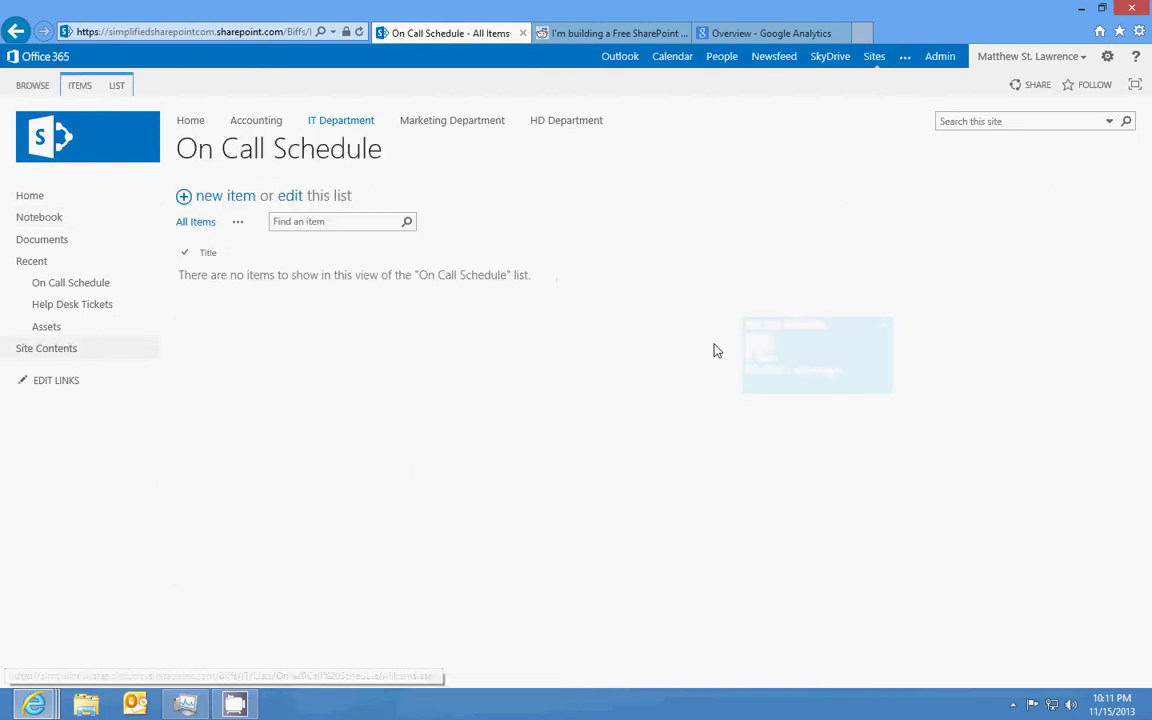
left_click(223, 254)
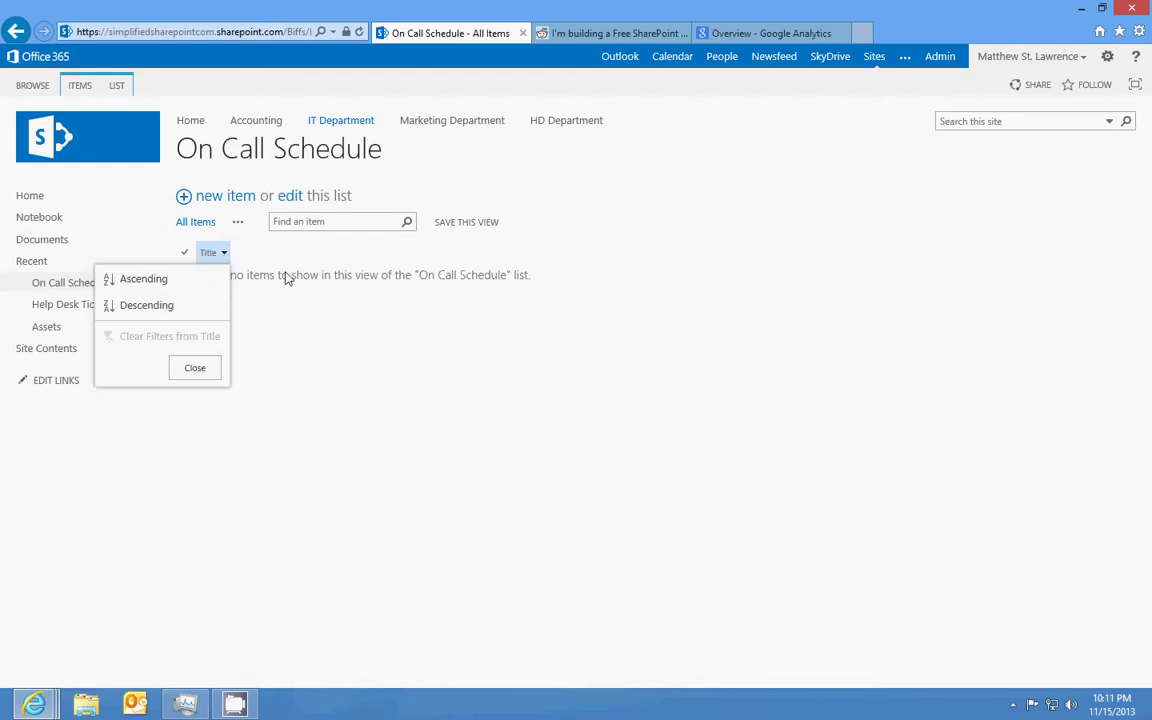
left_click(216, 252)
left_click(226, 255)
left_click(267, 300)
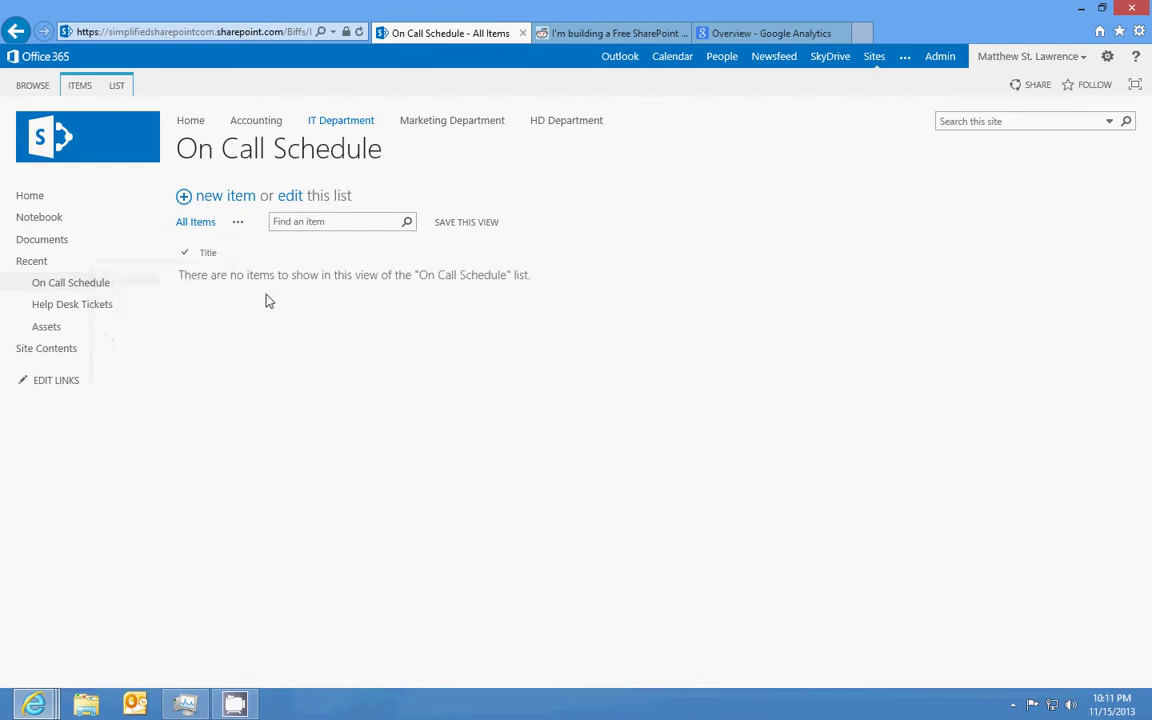
Put the On Call Schedule list into editing mode and rename the Title column to "Tech"
left_click(289, 197)
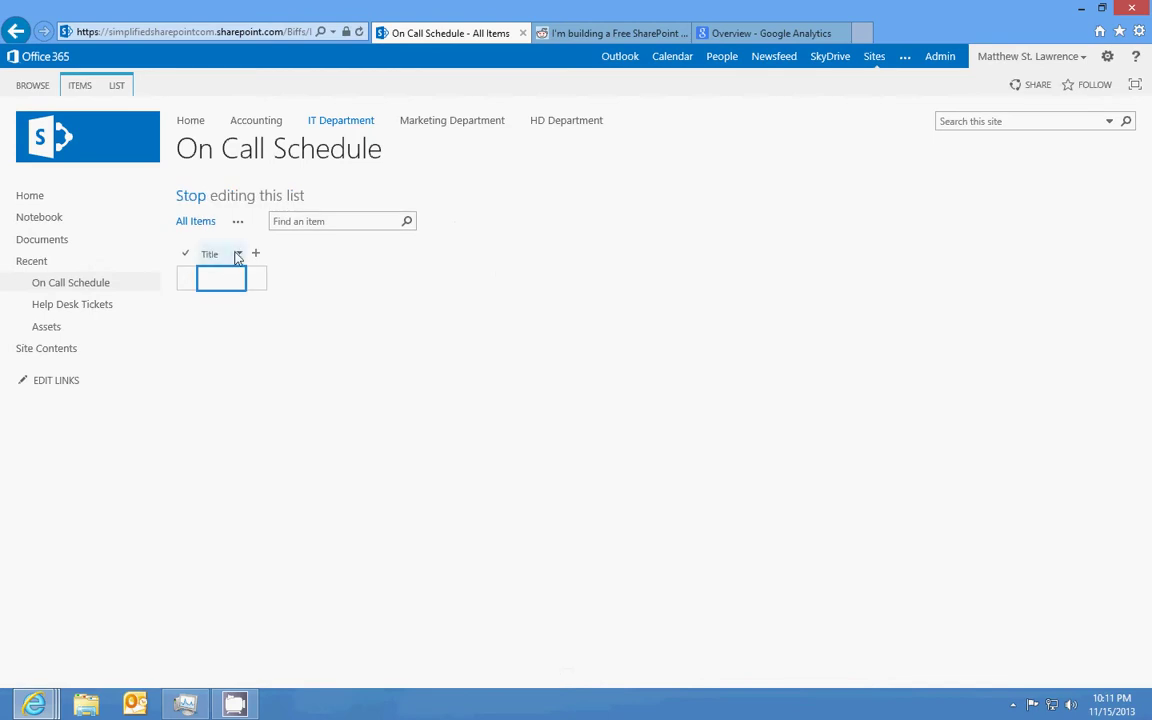
left_click(238, 254)
left_click(222, 284)
type("T")
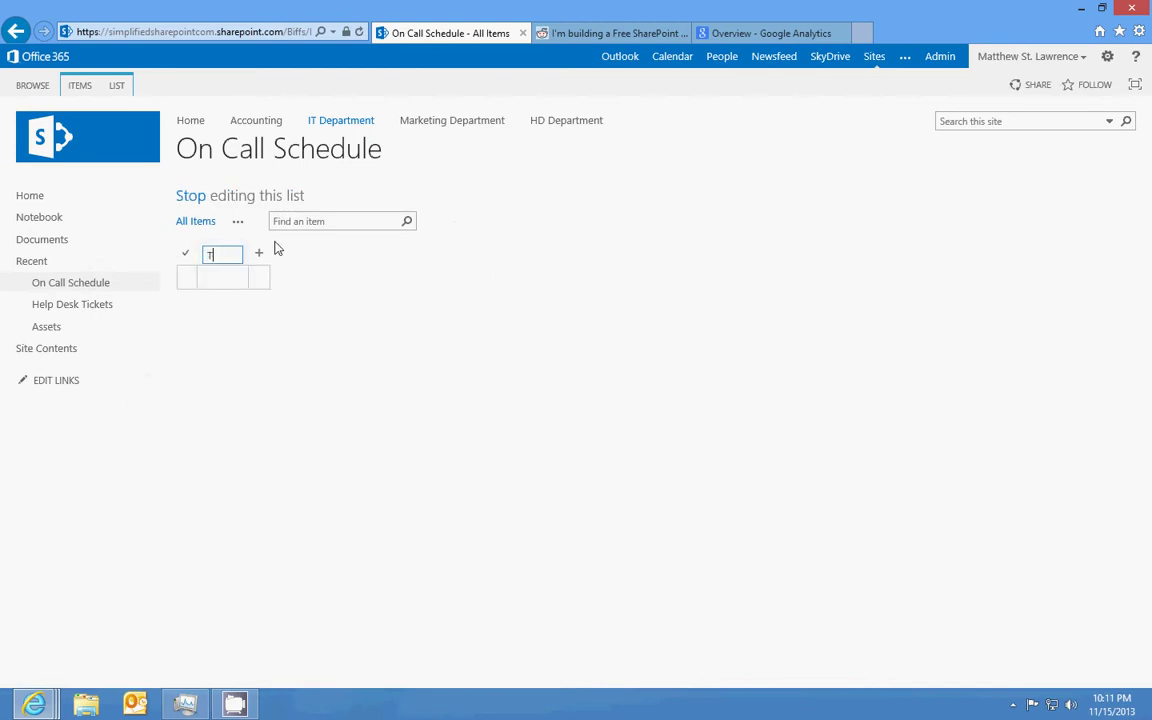
type("ech")
key("Return")
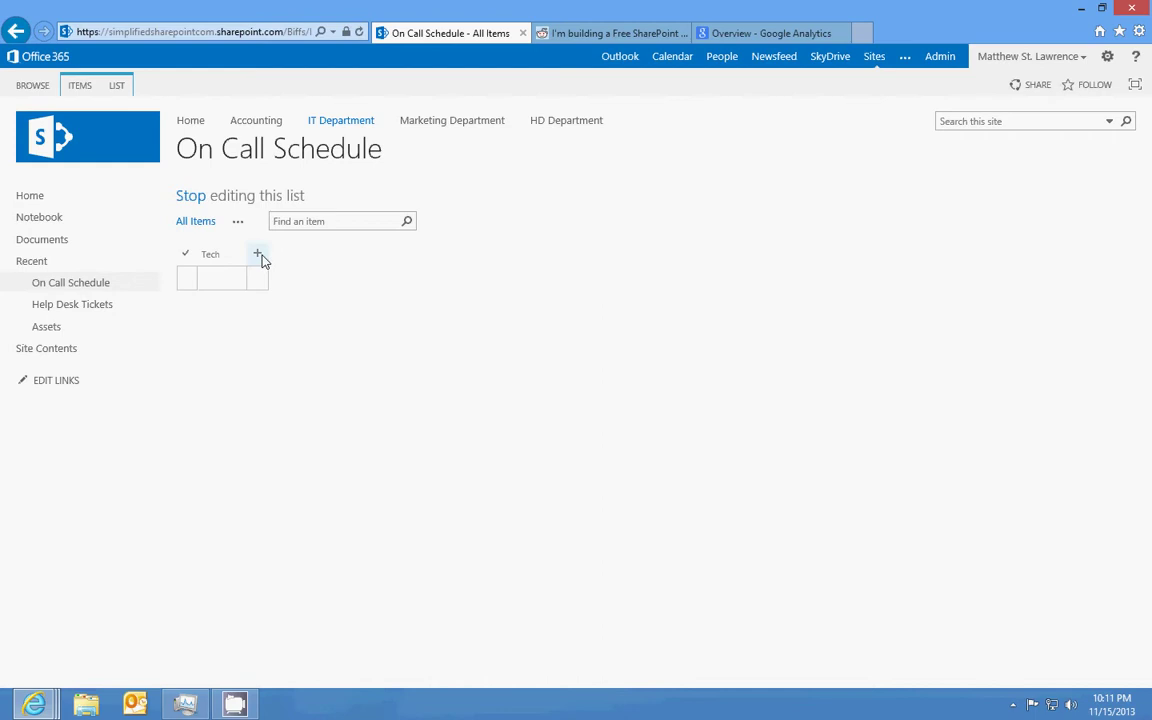
Add a Number column named "Order" to the On Call Schedule list and stop editing the list
left_click(257, 254)
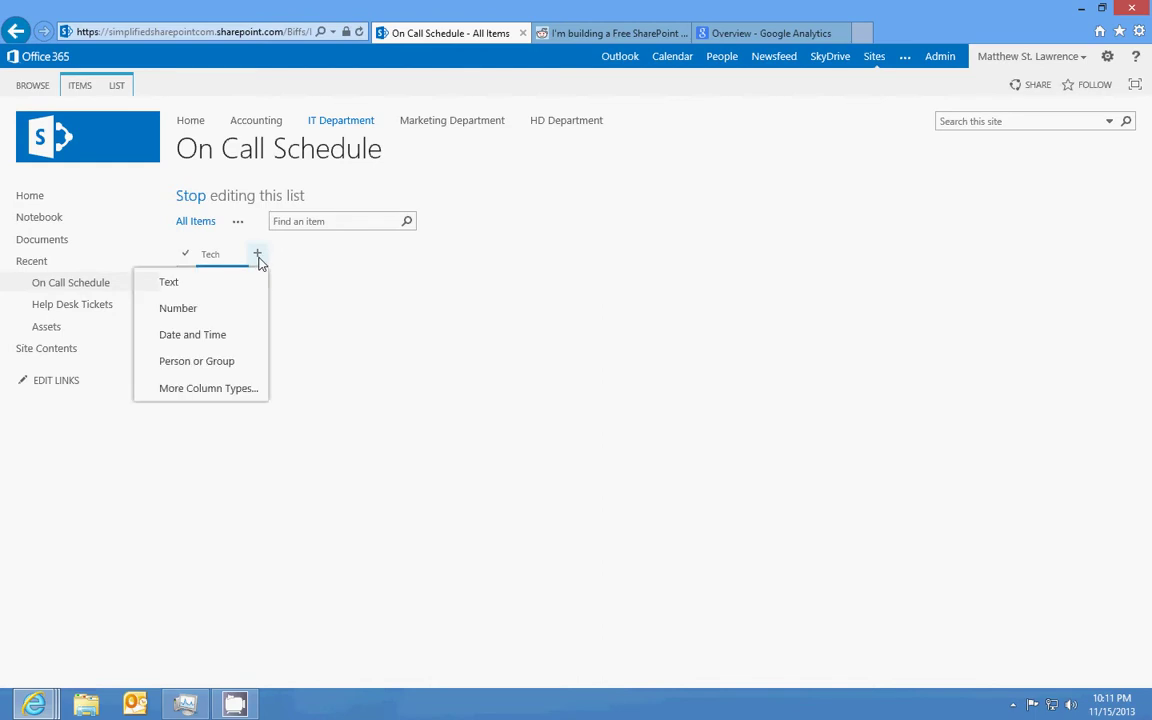
left_click(190, 312)
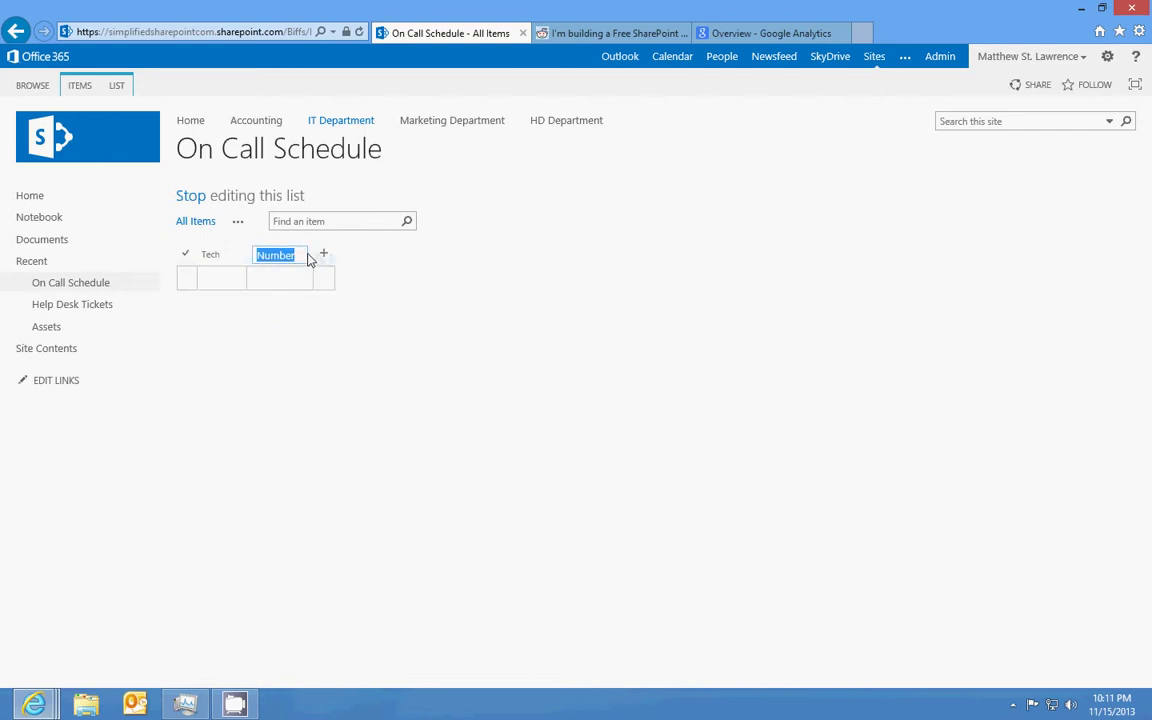
type("Order")
key("Return")
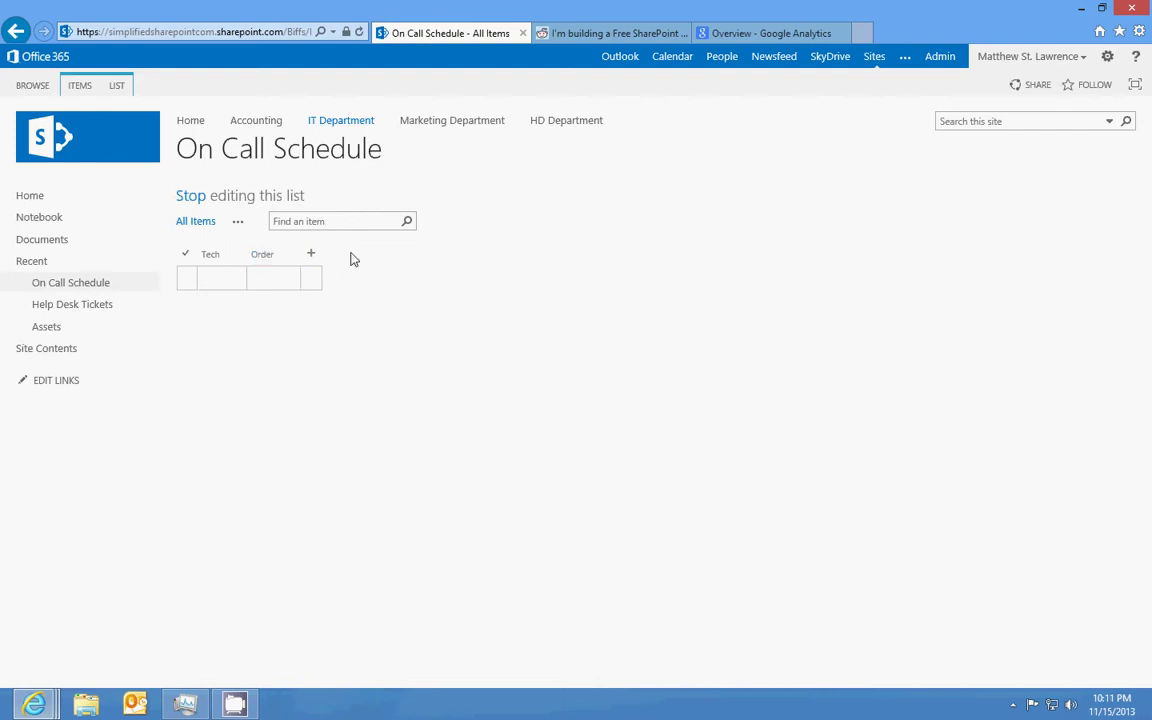
left_click(198, 196)
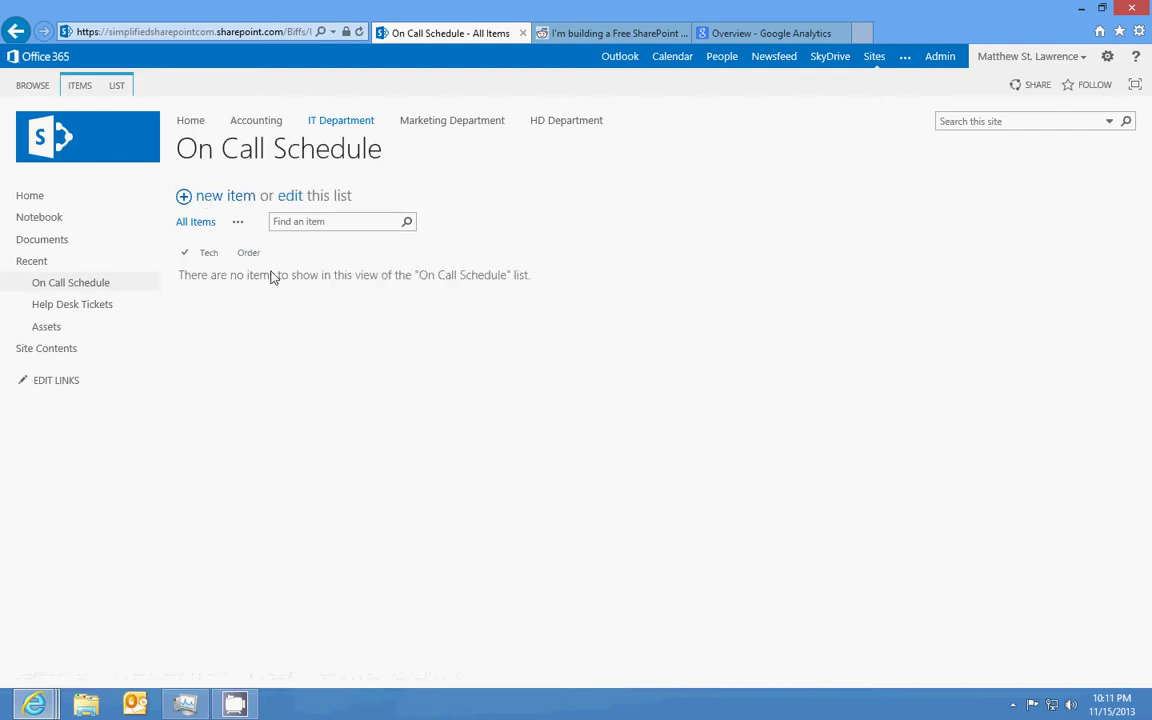
Reopen the list for editing and add the first technician's name with Order 1
left_click(292, 197)
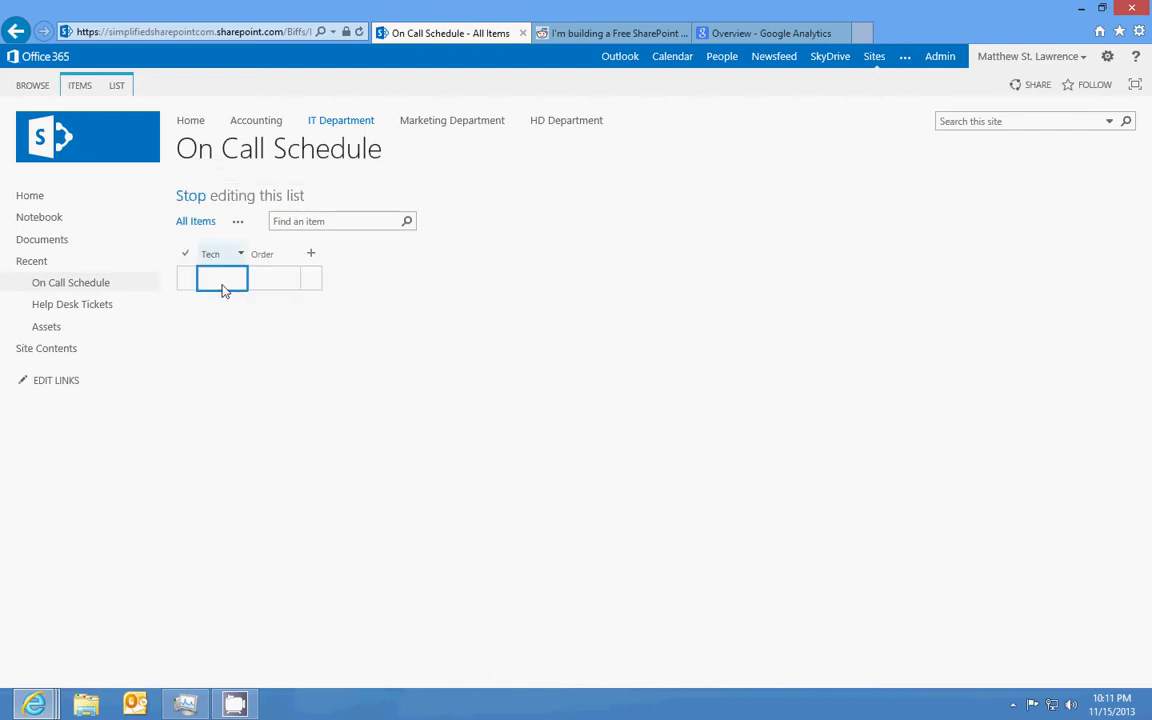
key("Tab")
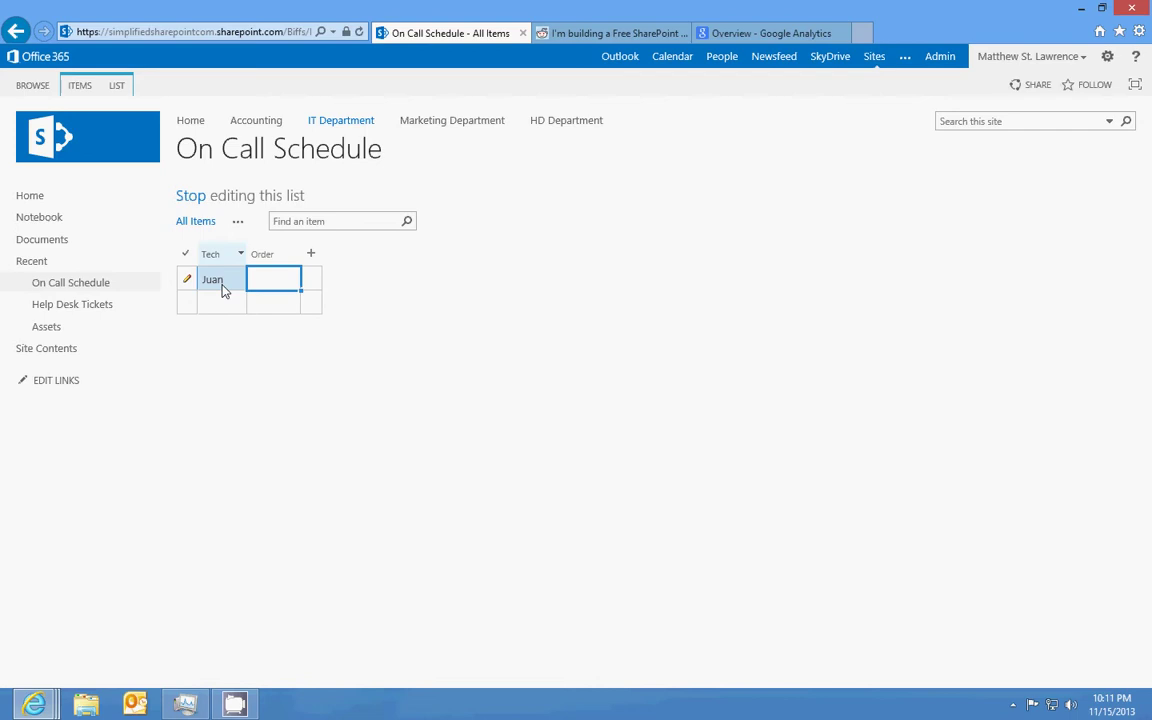
type("1")
key("Return")
key("shift+Tab")
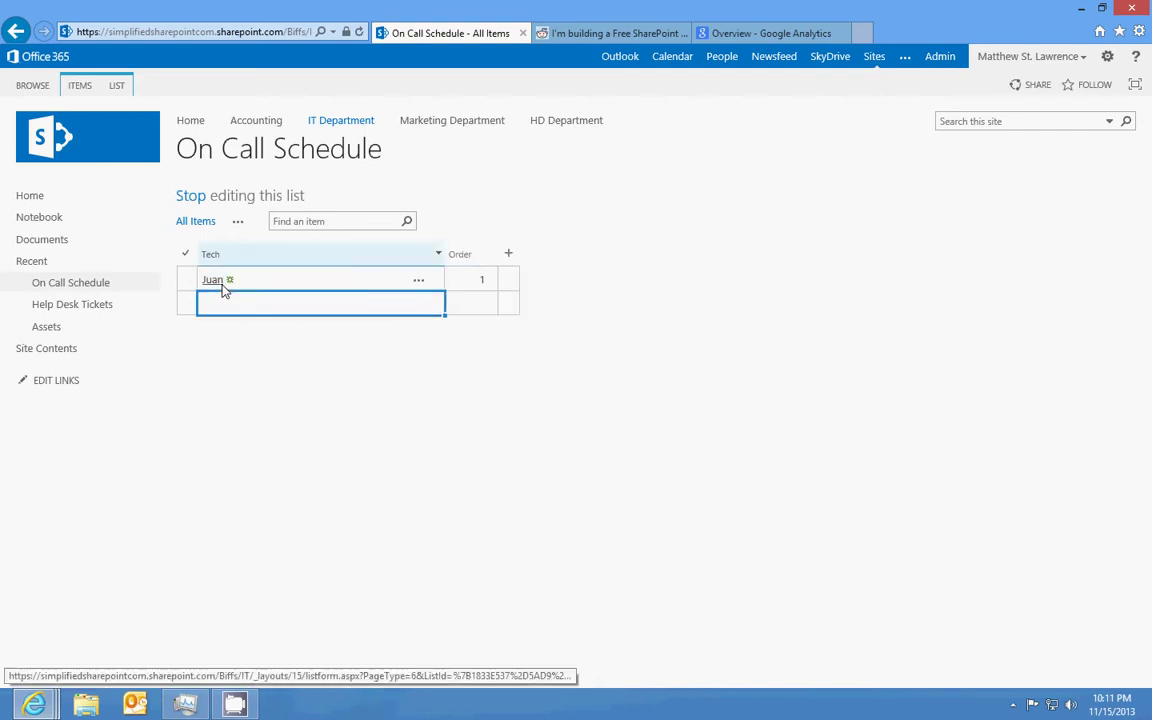
Add the second technician's name in a new row with Order 2
left_click(224, 289)
type("B")
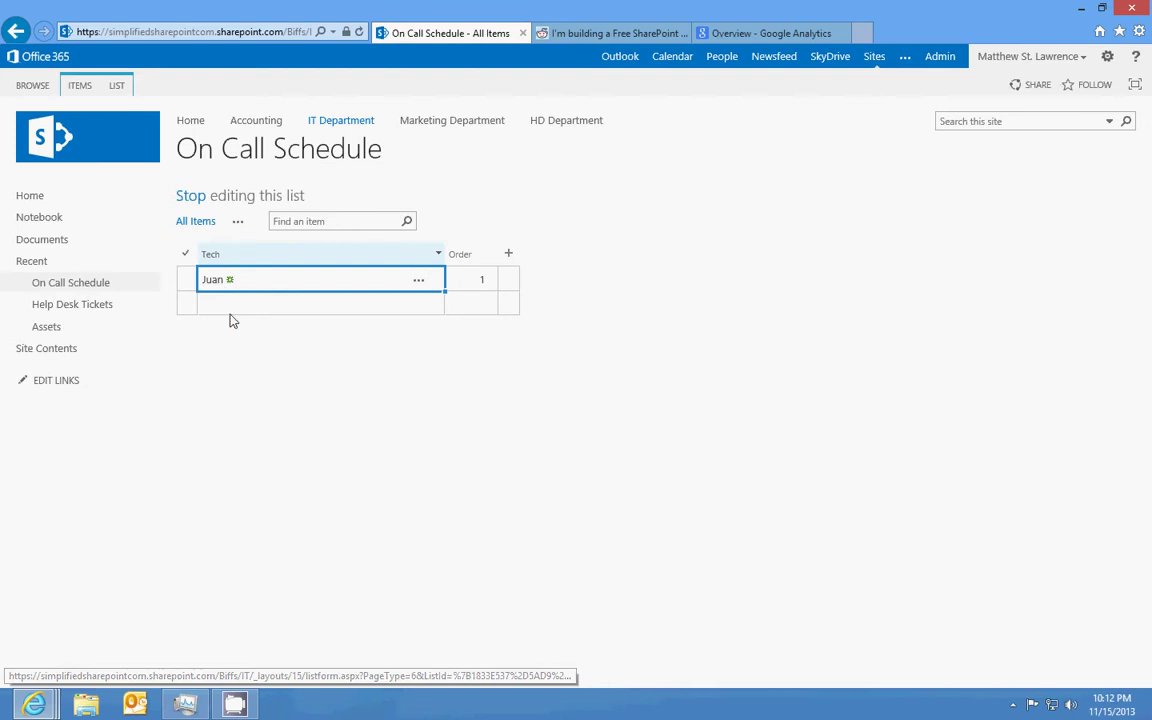
left_click(235, 314)
type("Brad")
key("Tab")
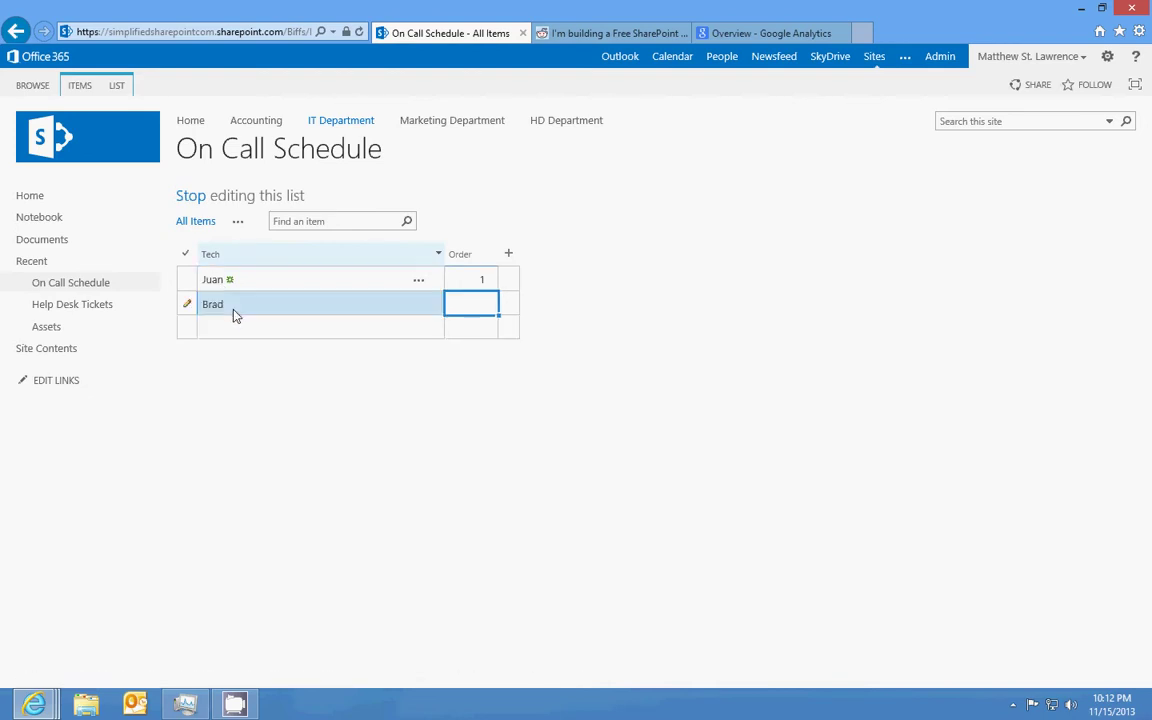
type("2")
key("Return")
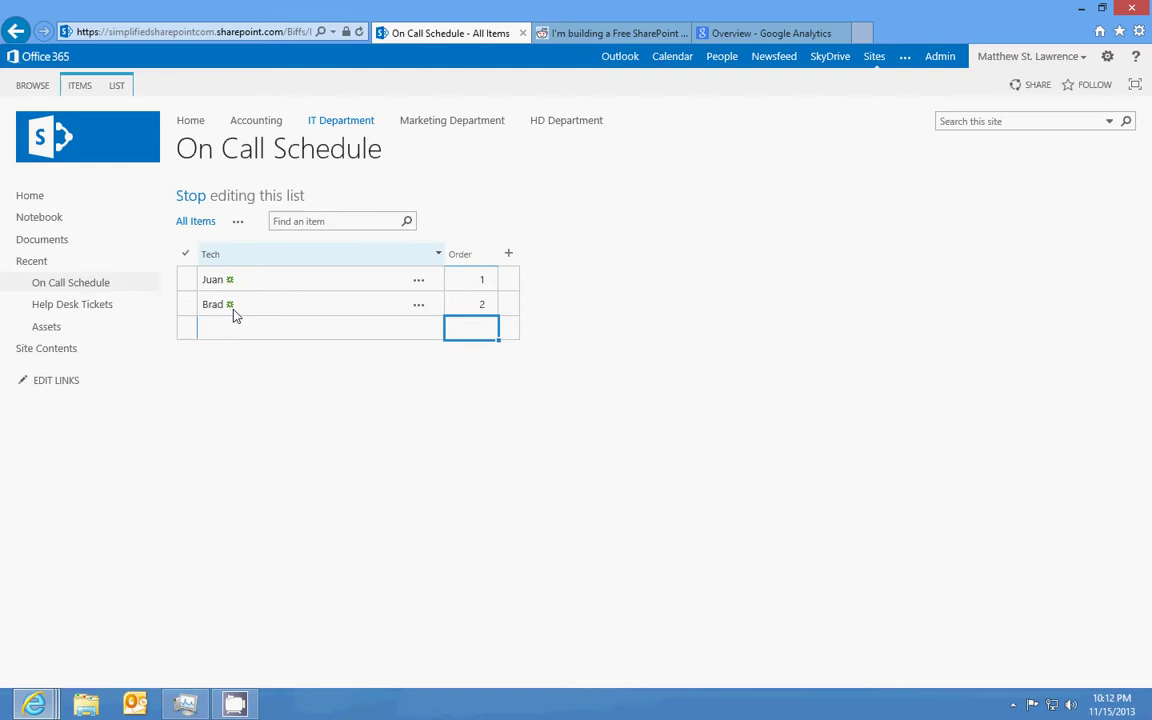
Add the third and fourth technicians' names with Order 3 and 4, and stop editing the list
type("3")
key("shift+Tab")
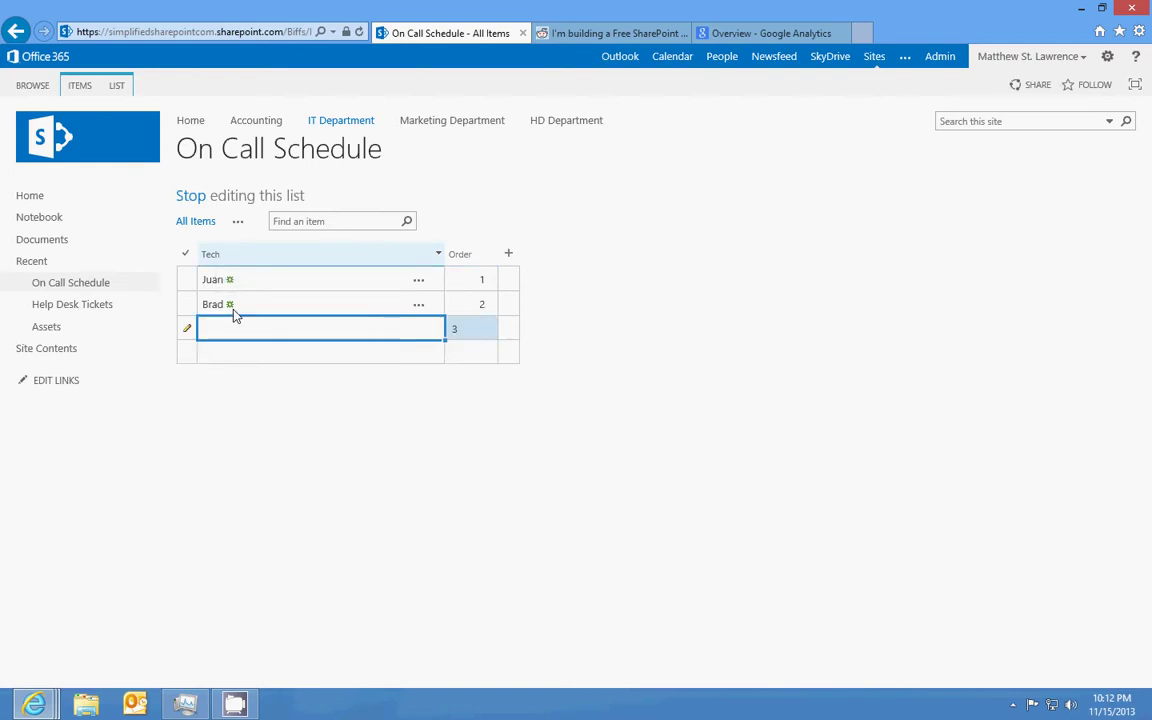
key("Return")
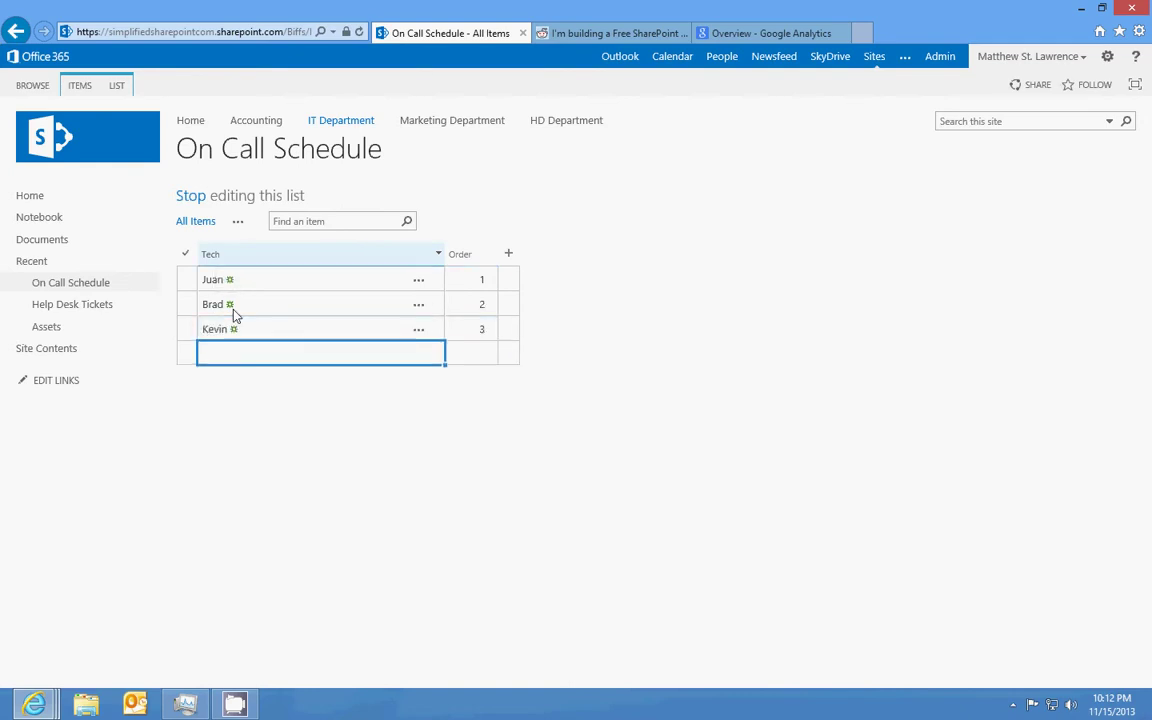
type("Erik")
key("Return")
left_click(477, 355)
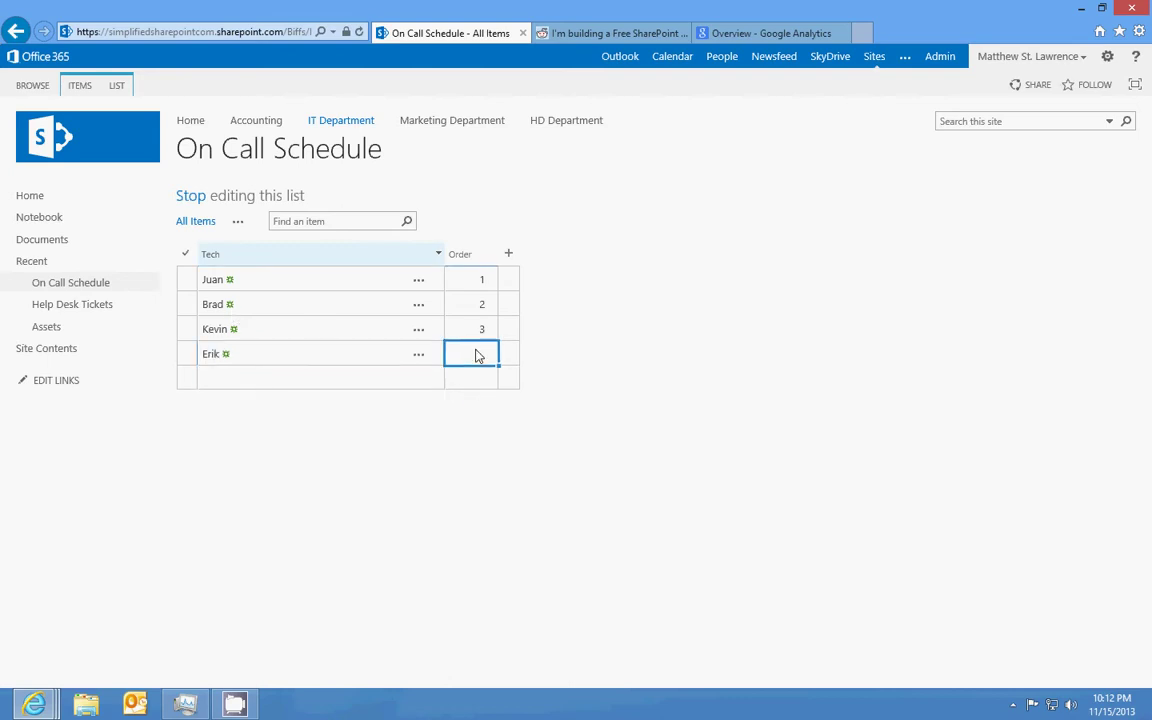
left_click(194, 196)
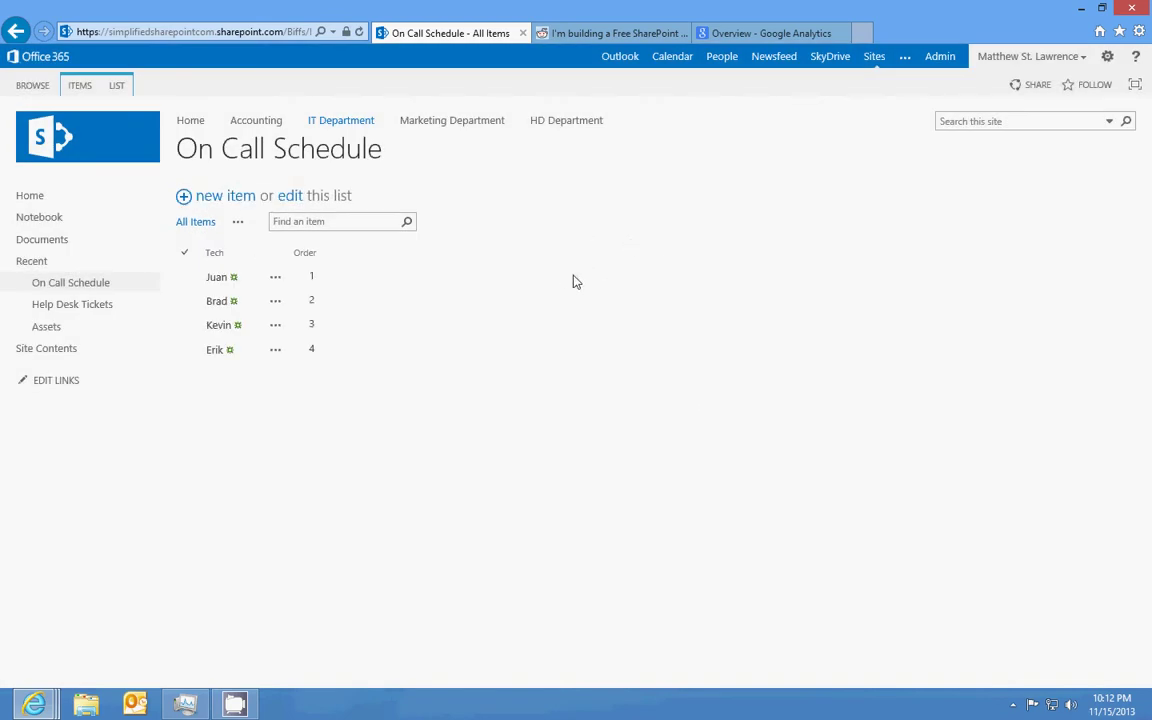
Modify the All Items view so the Order column is in position 1 from the left, and save the view
left_click(238, 222)
left_click(257, 244)
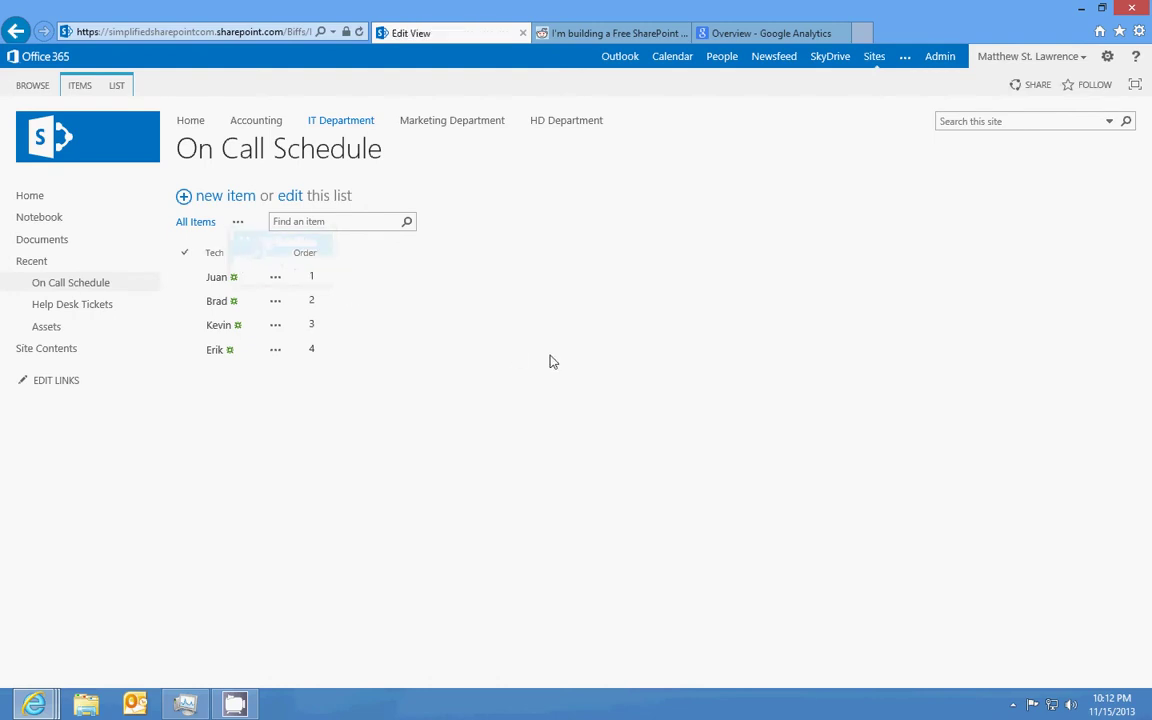
left_click(1037, 453)
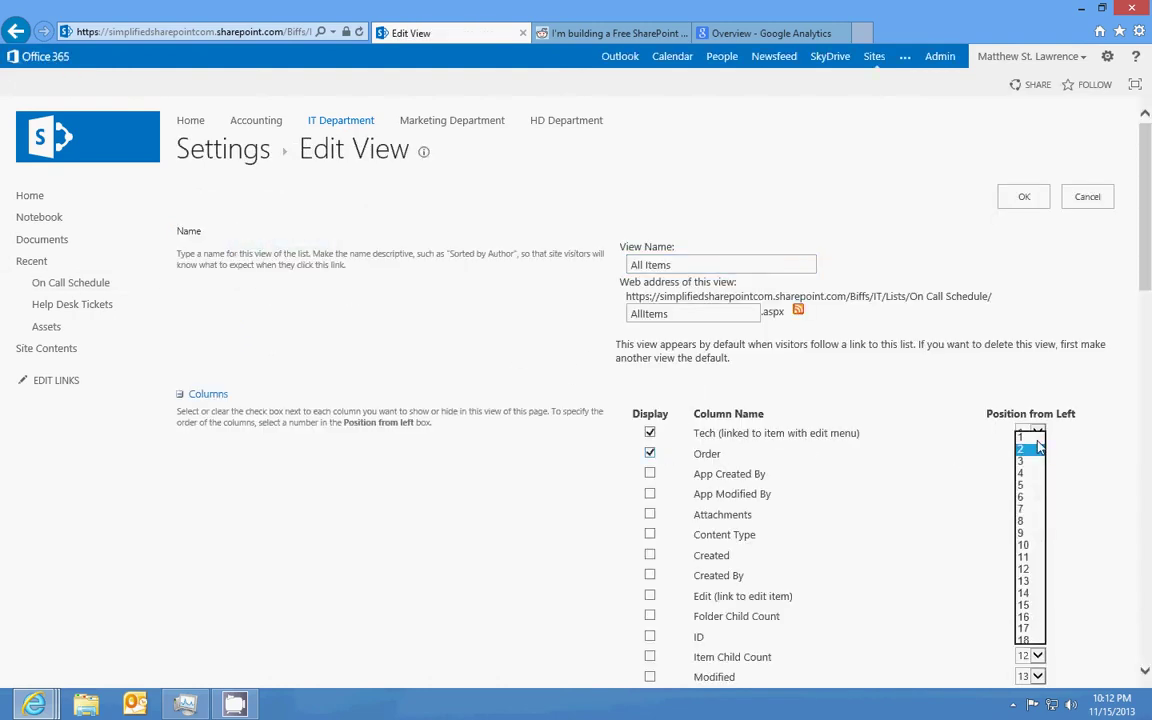
left_click(1024, 438)
left_click(1015, 202)
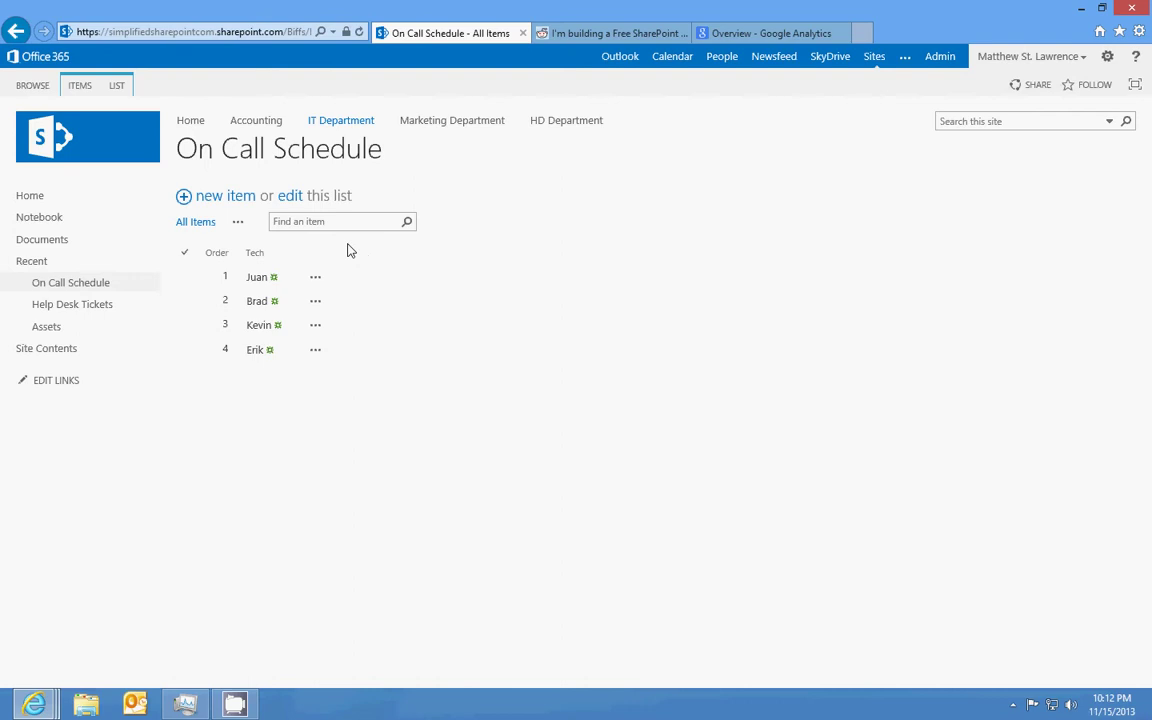
Edit the list and add a Yes/No column named "Busy" with a default value of No
left_click(292, 197)
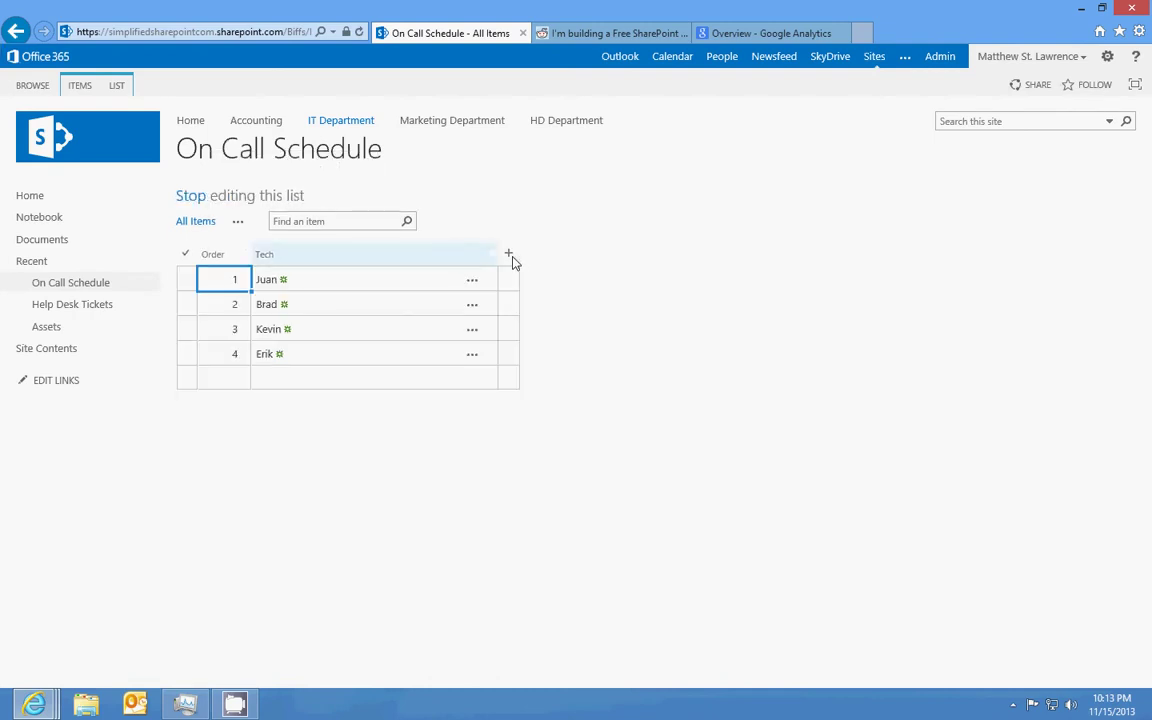
left_click(509, 256)
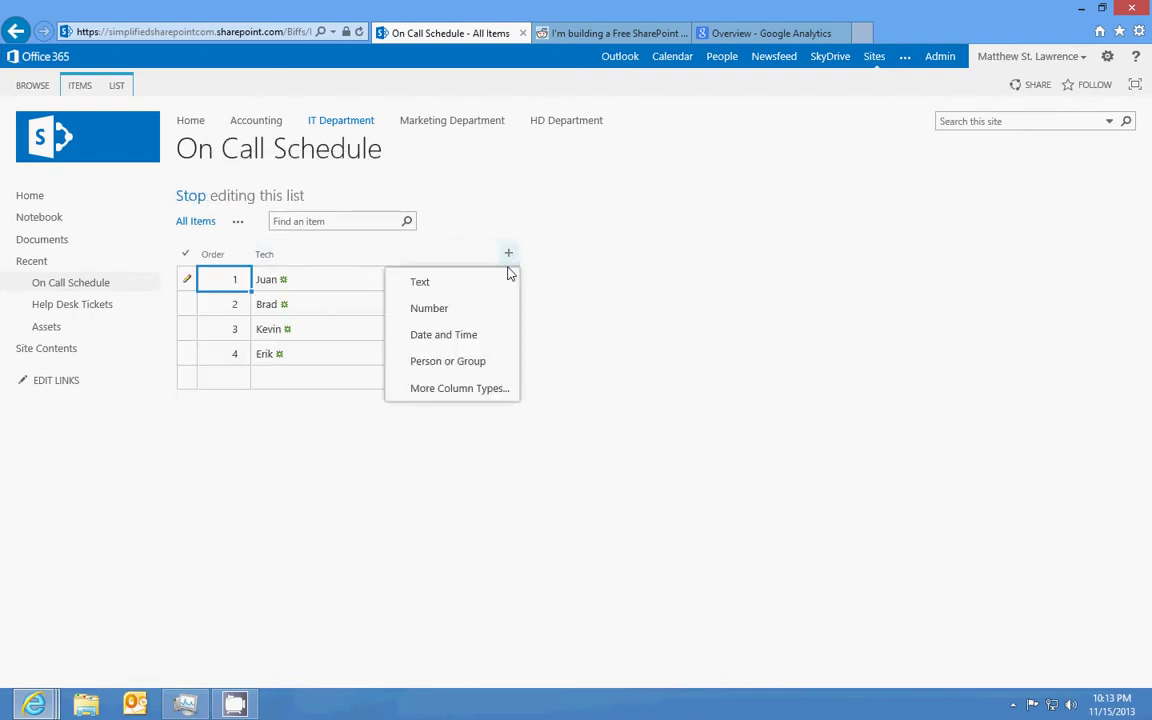
left_click(499, 392)
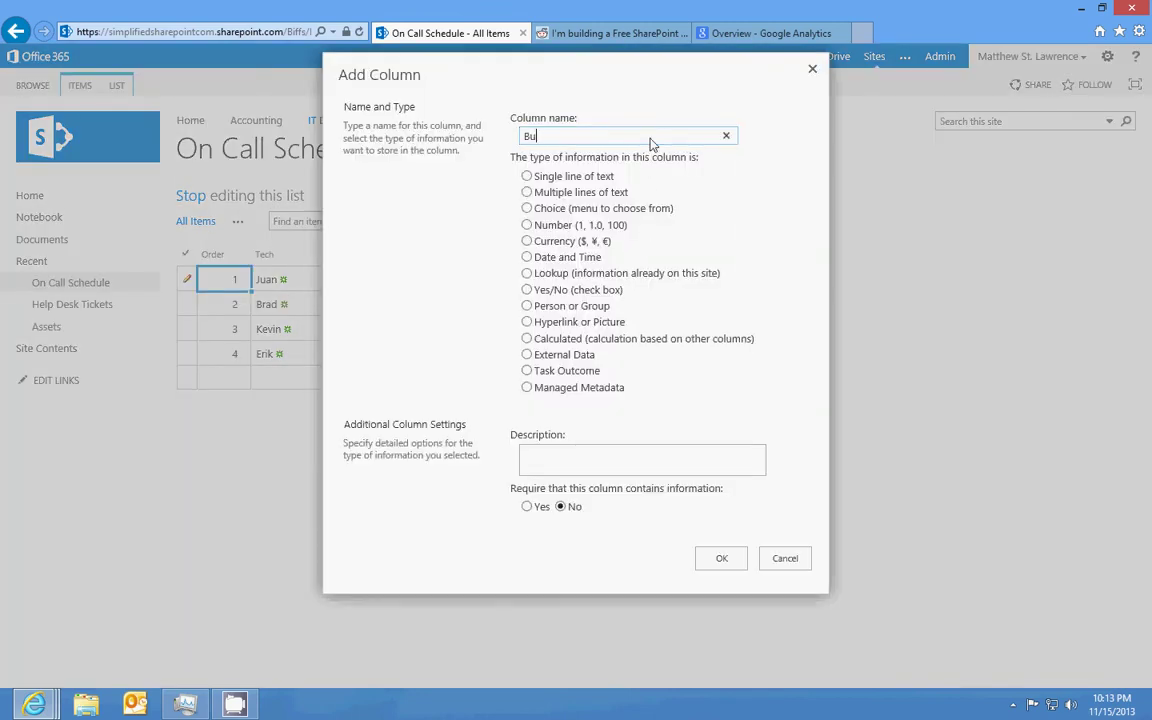
left_click(545, 290)
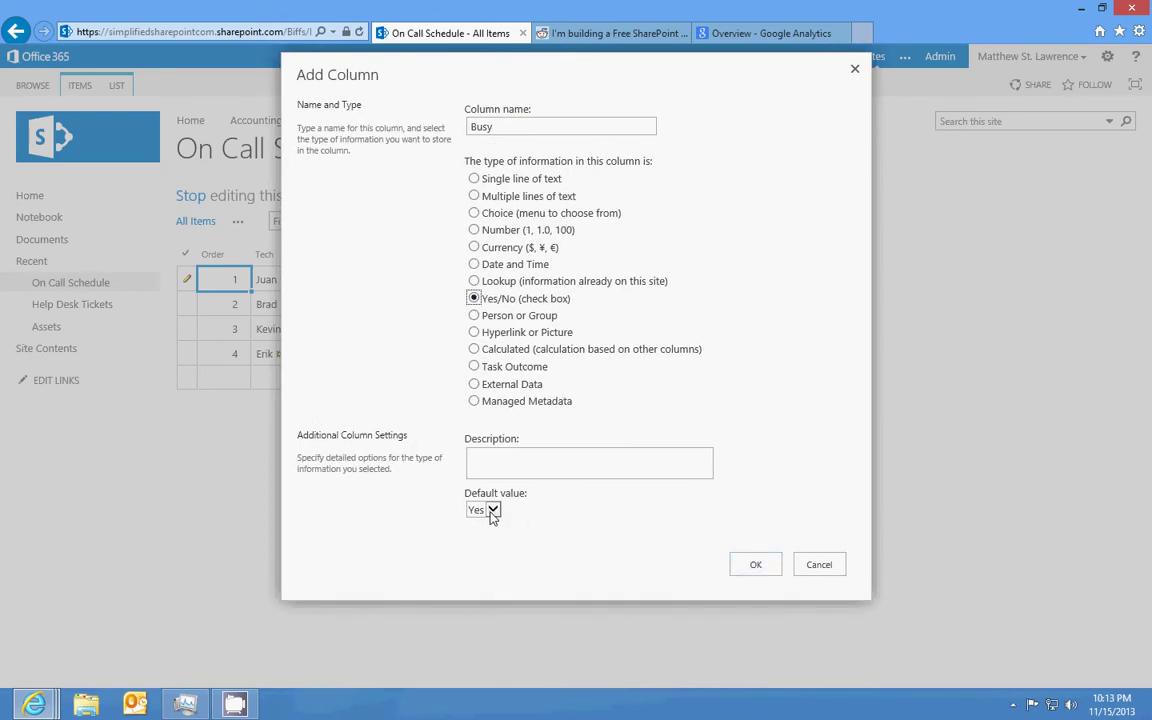
left_click(491, 509)
left_click(485, 529)
left_click(753, 568)
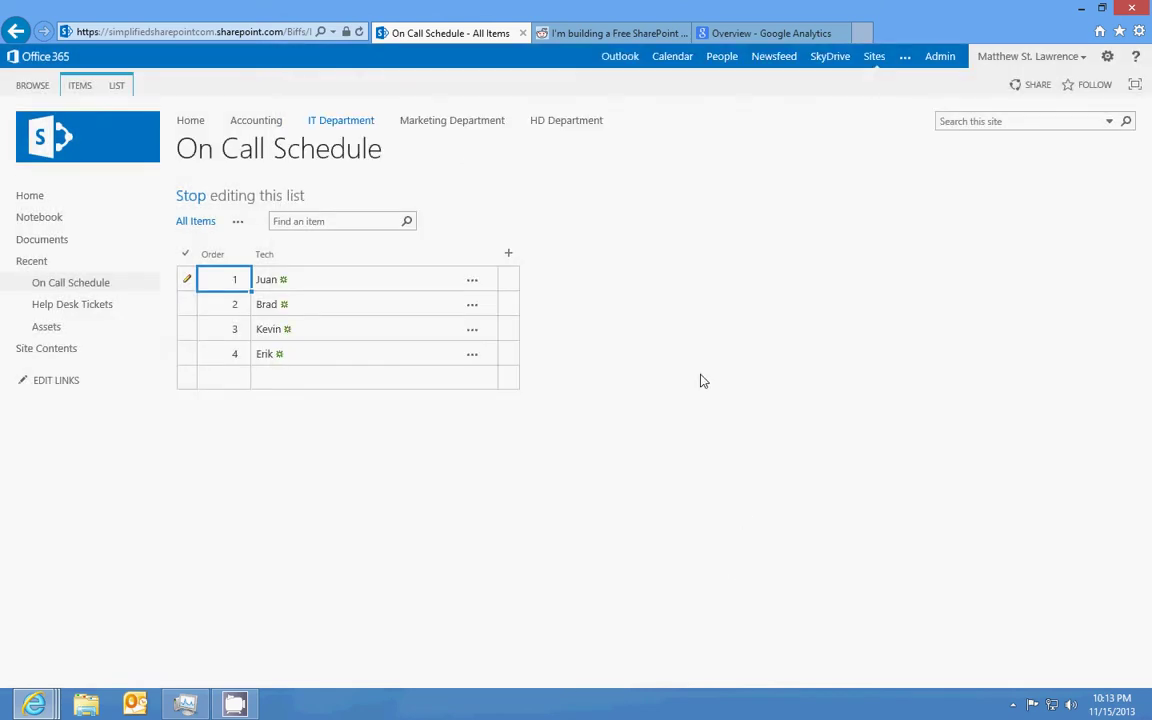
Set Busy to Yes for the technician with Order 1 and stop editing the list
left_click(199, 196)
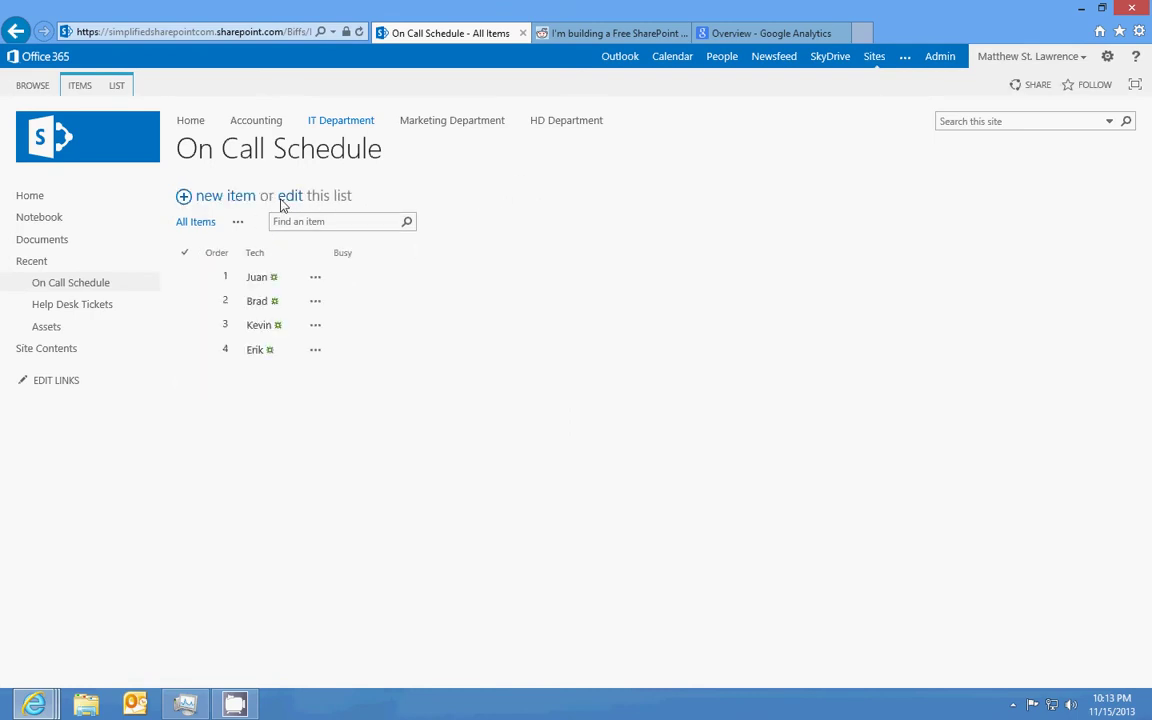
left_click(297, 205)
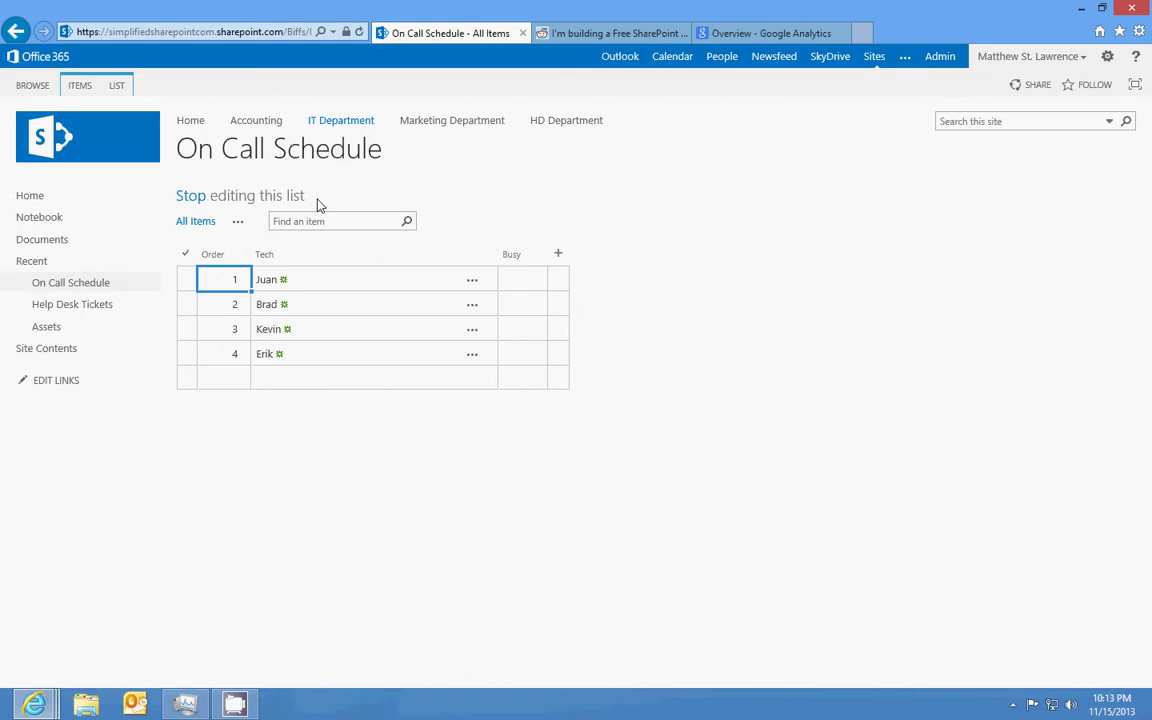
left_click(530, 283)
left_click(538, 280)
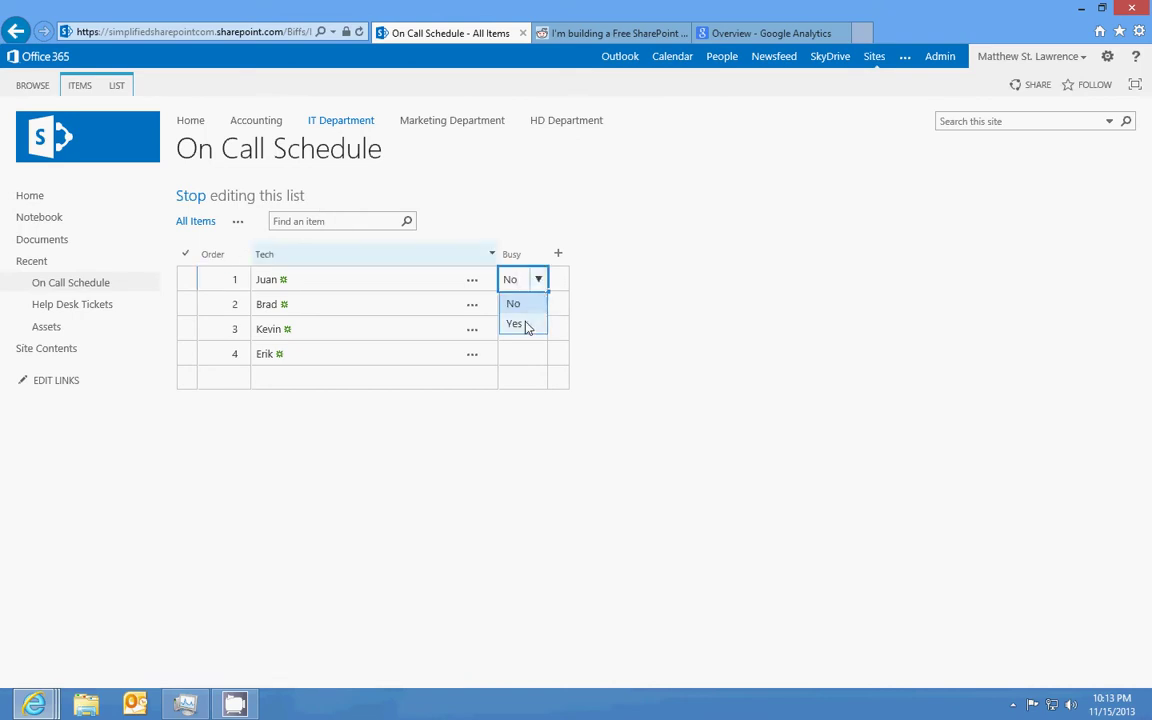
left_click(183, 196)
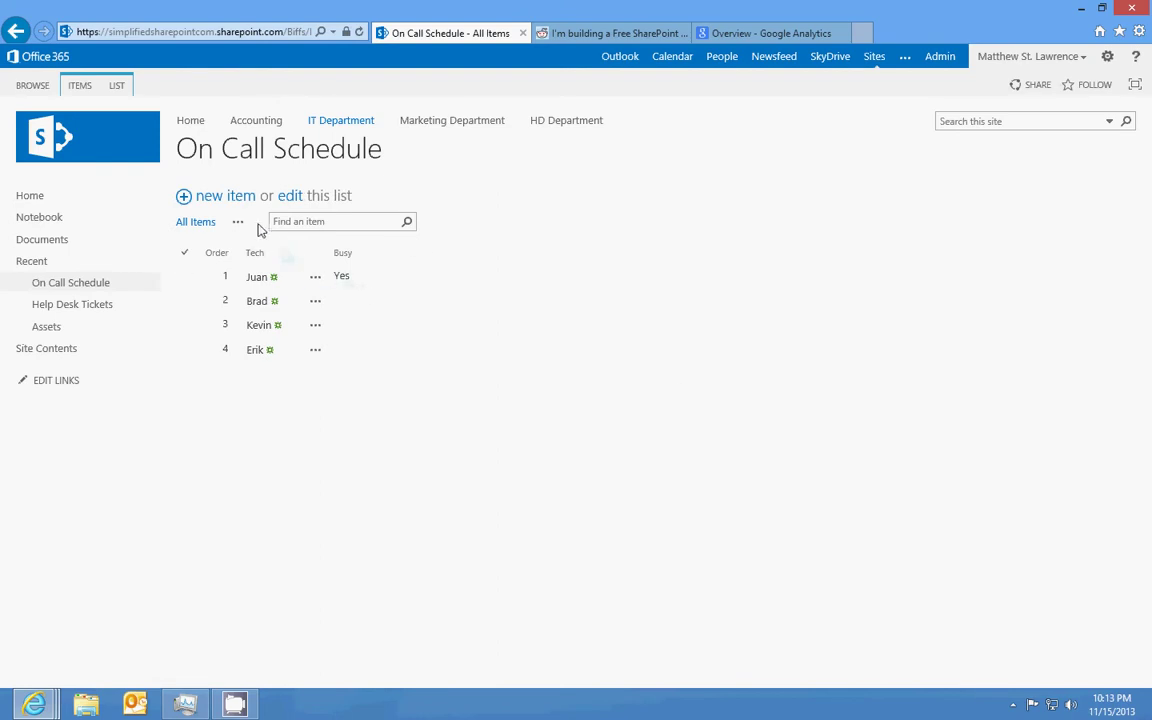
Edit the list and fill the Busy value No from the Order 2 row down through the Order 4 row, ending the edit
left_click(288, 197)
left_click(516, 304)
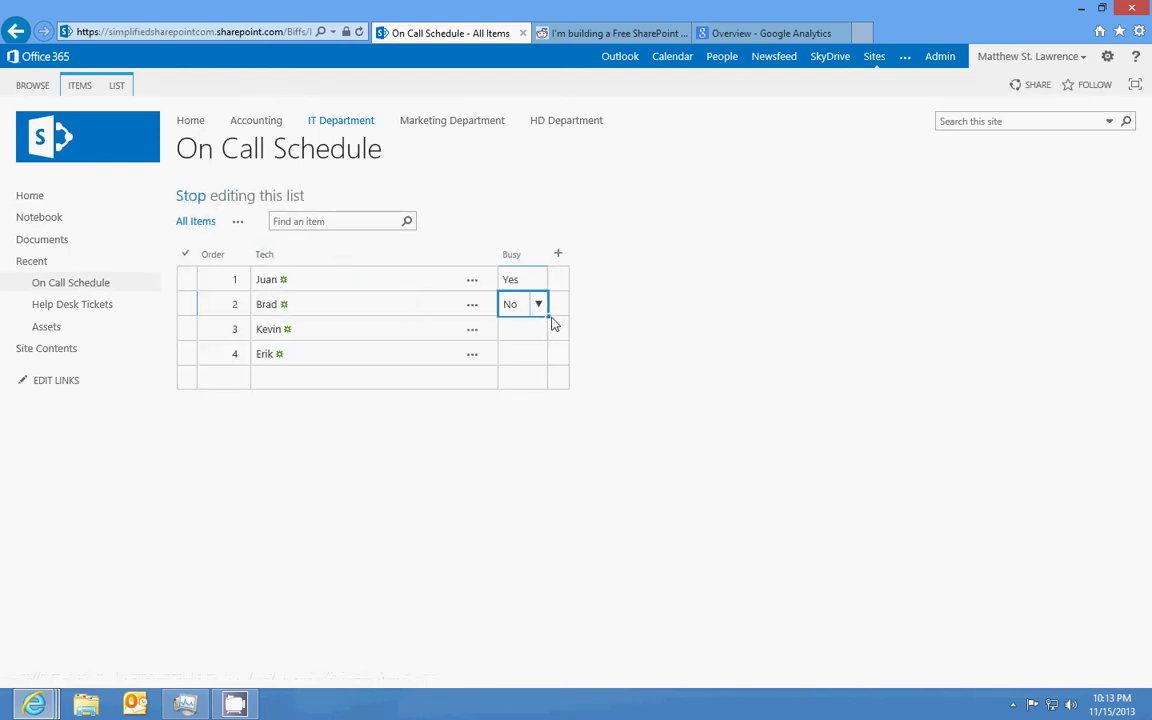
left_click_drag(549, 317, 545, 363)
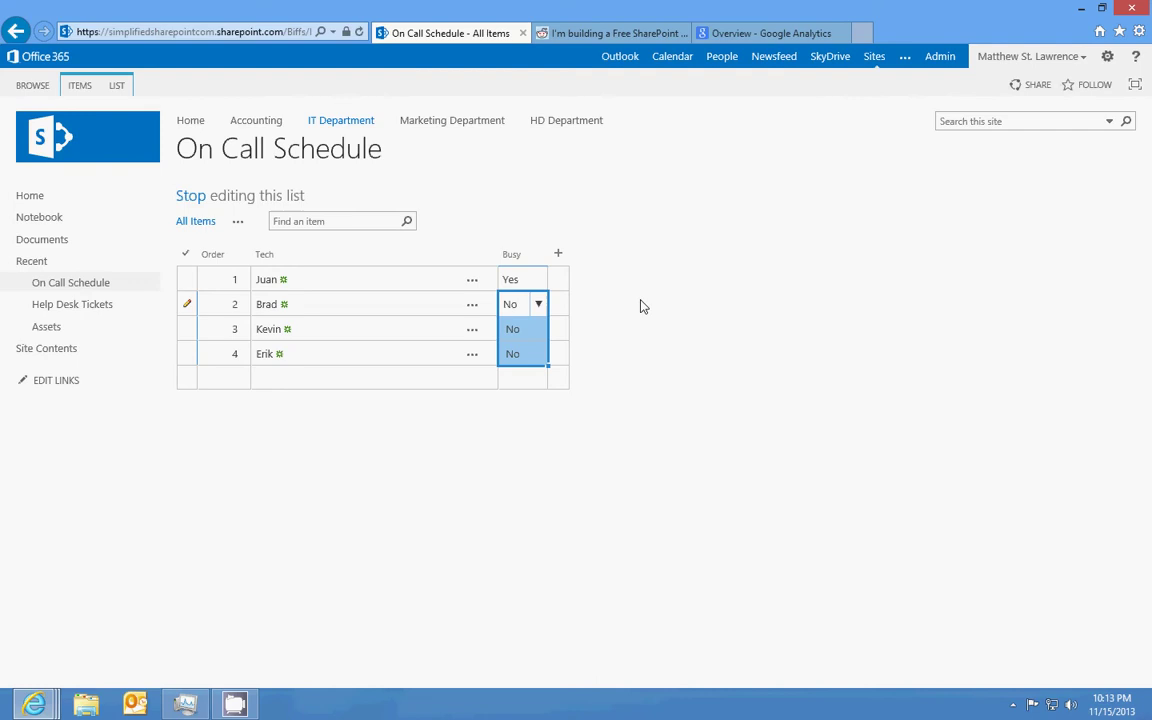
left_click(190, 196)
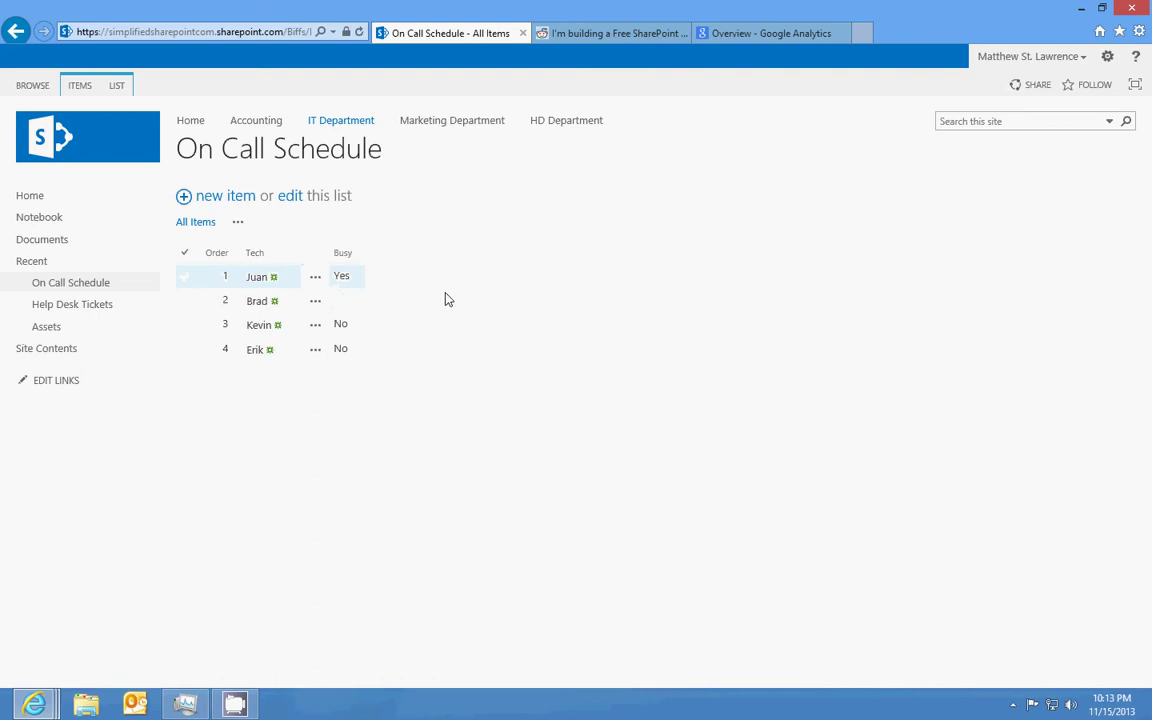
Edit the list again, set Busy to No explicitly for the technician with Order 2, and stop editing
left_click(340, 305)
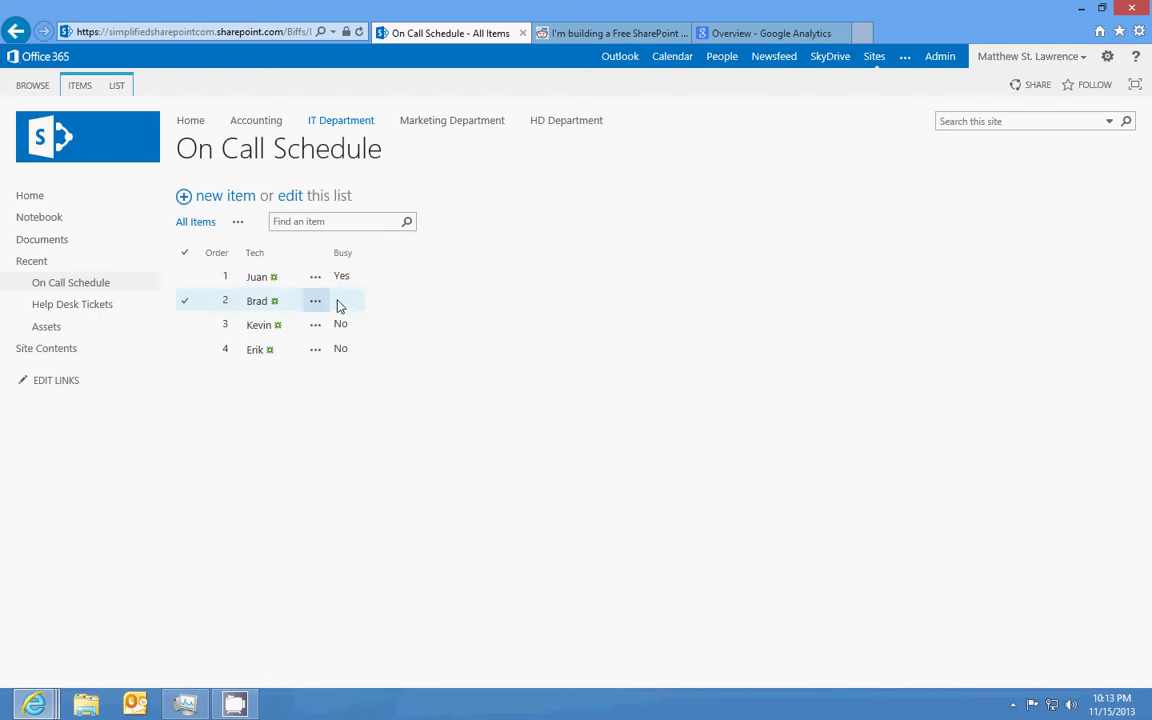
left_click(290, 196)
left_click(532, 306)
left_click(538, 304)
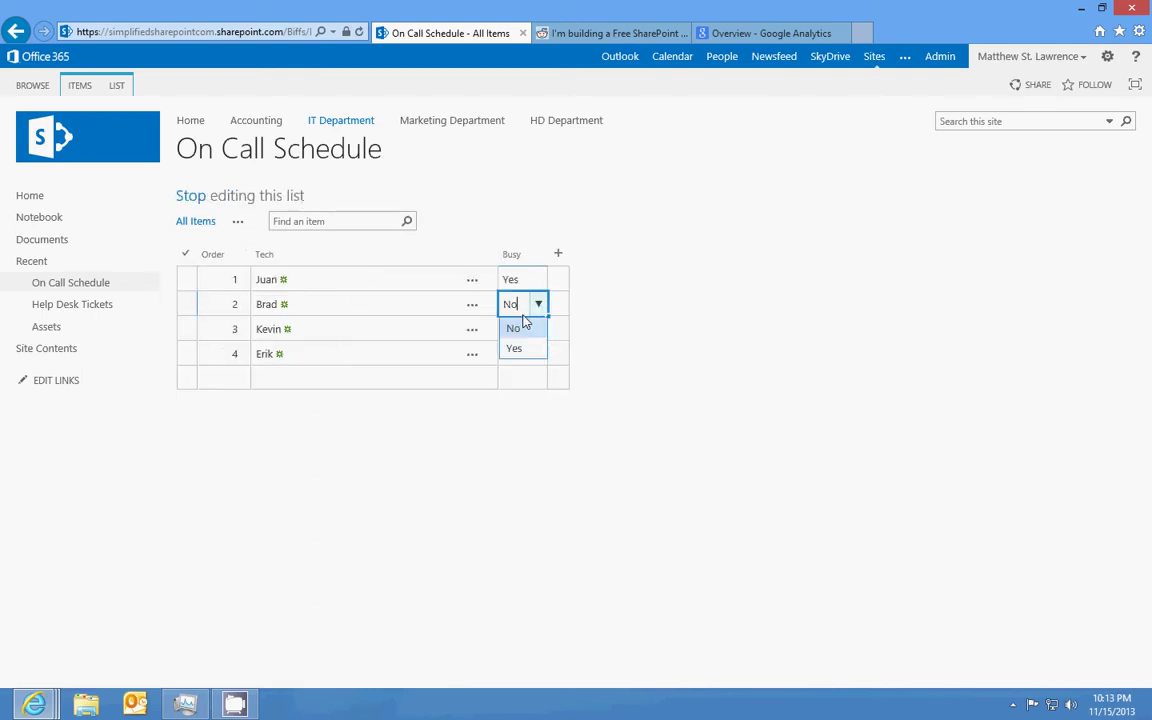
left_click(510, 327)
left_click(190, 196)
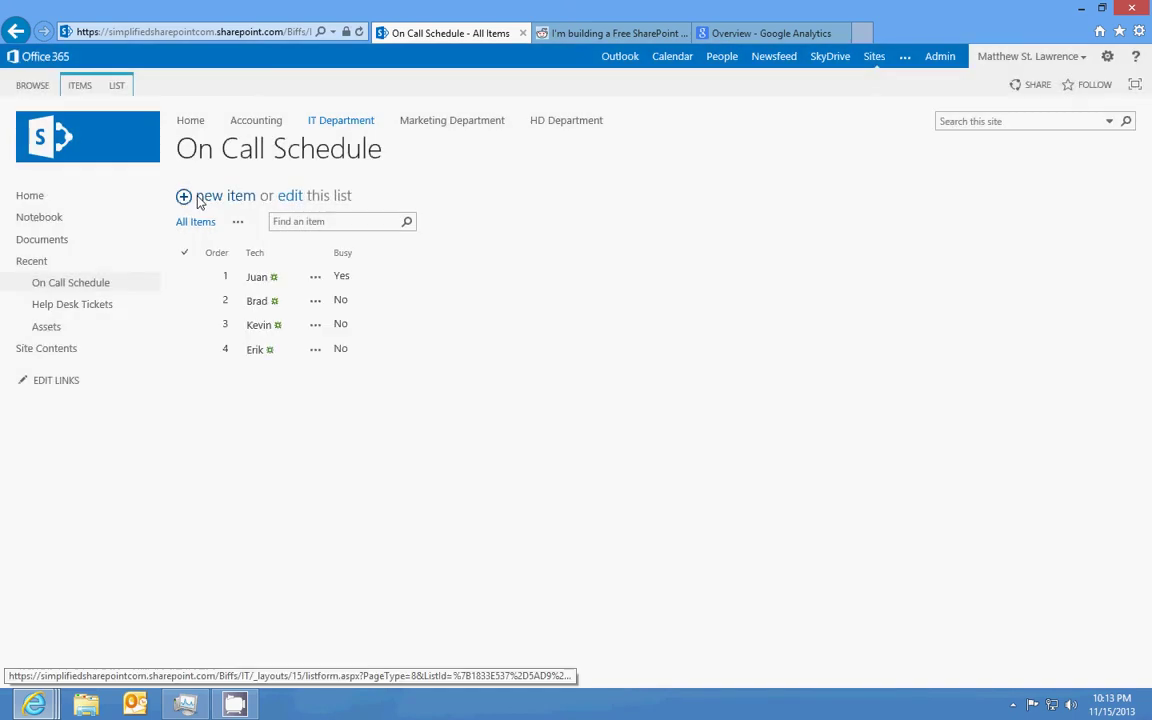
Edit the list and start a new column named "Task" of the Lookup (information already on this site) type
left_click(290, 197)
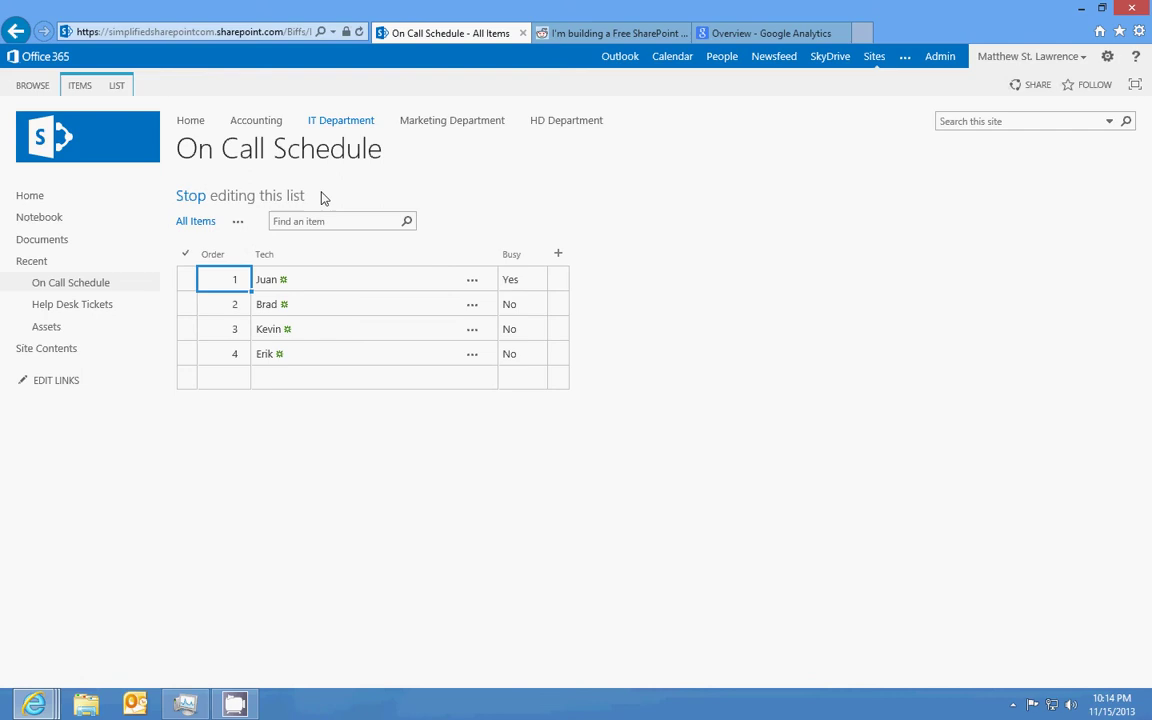
left_click(560, 257)
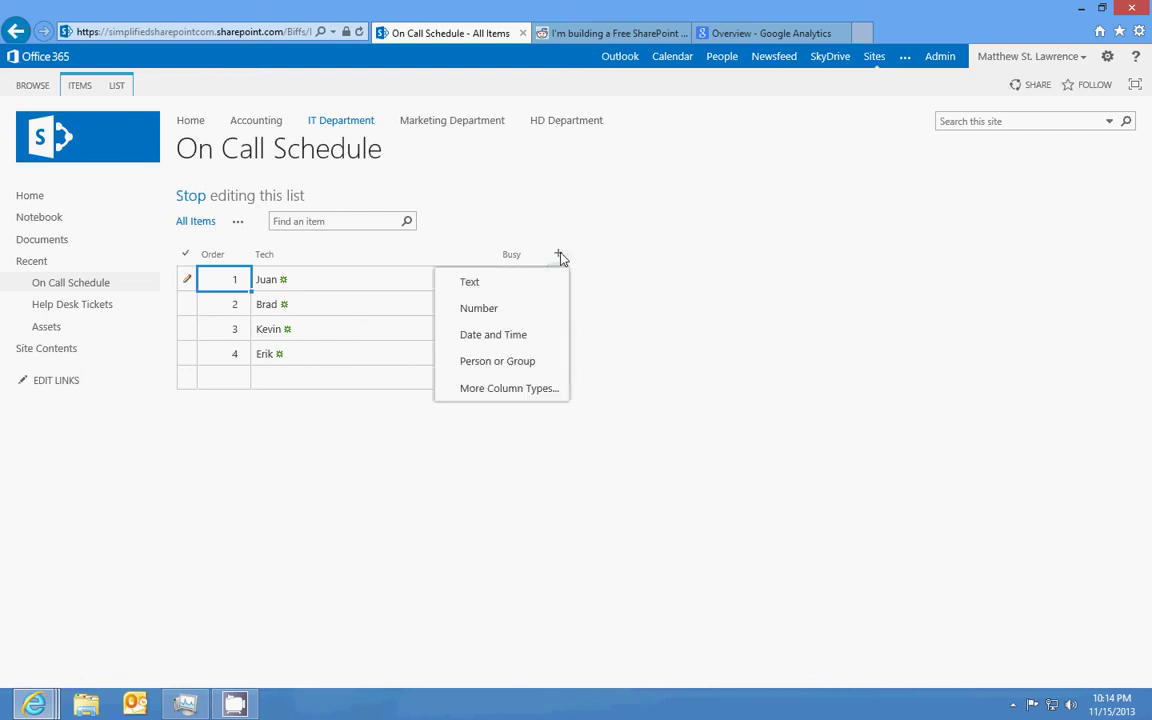
left_click(525, 389)
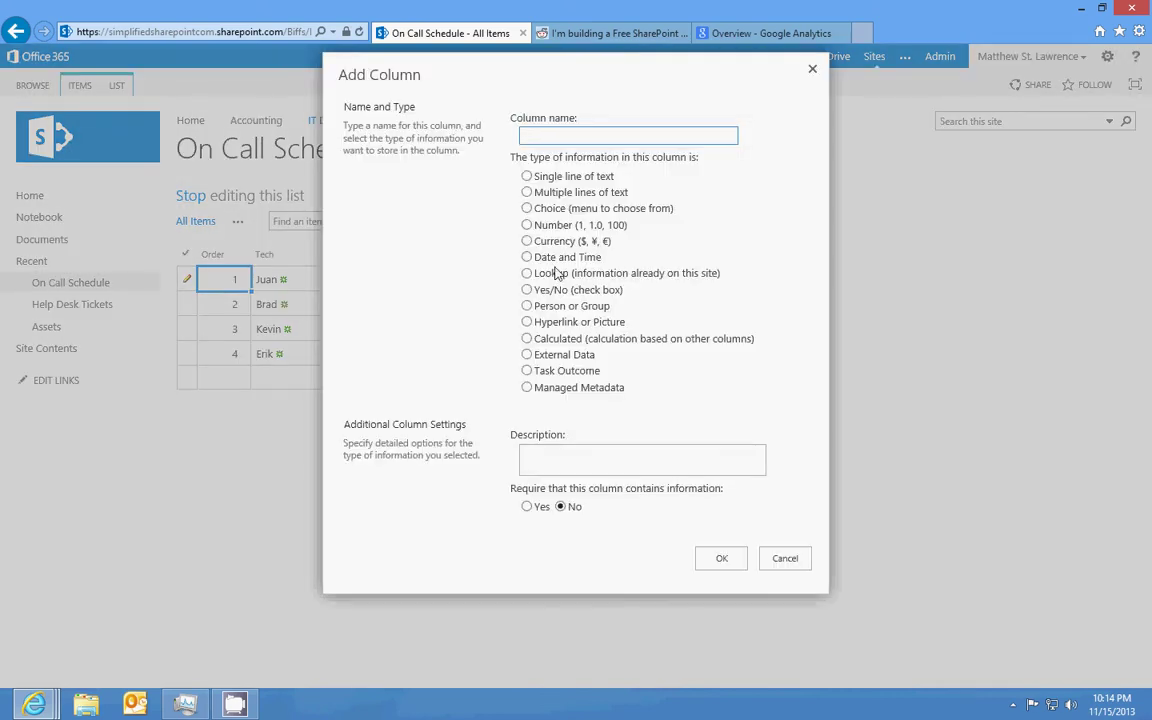
left_click(548, 273)
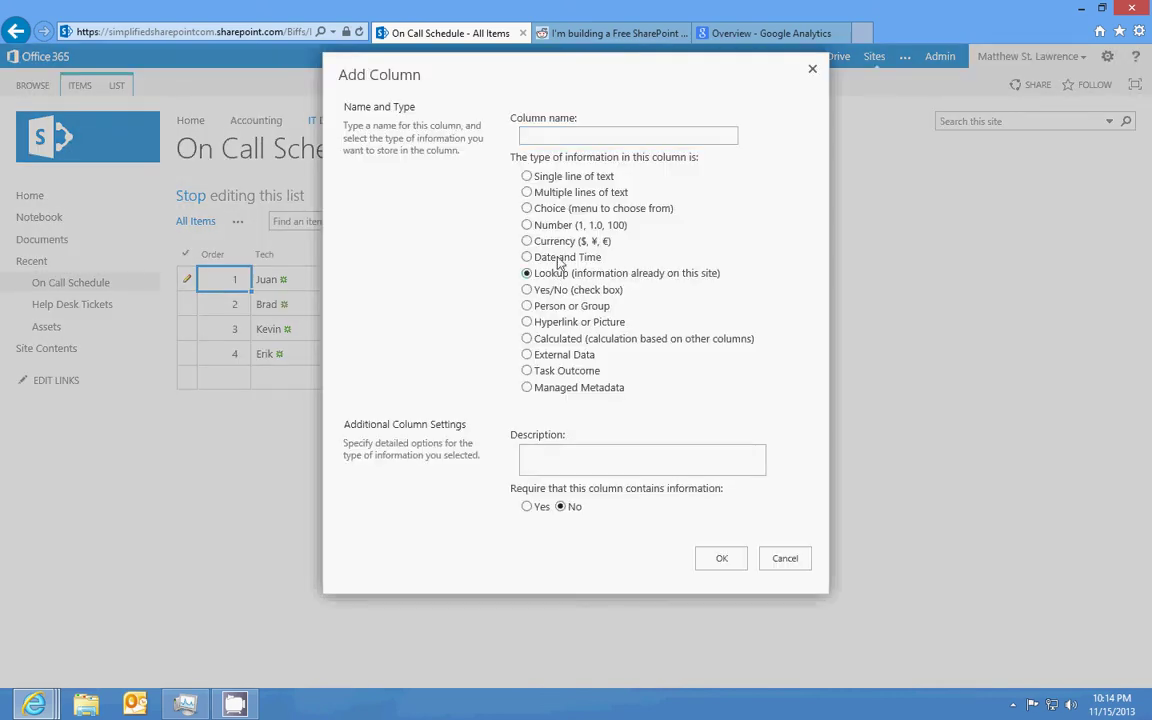
left_click(575, 139)
type("Task")
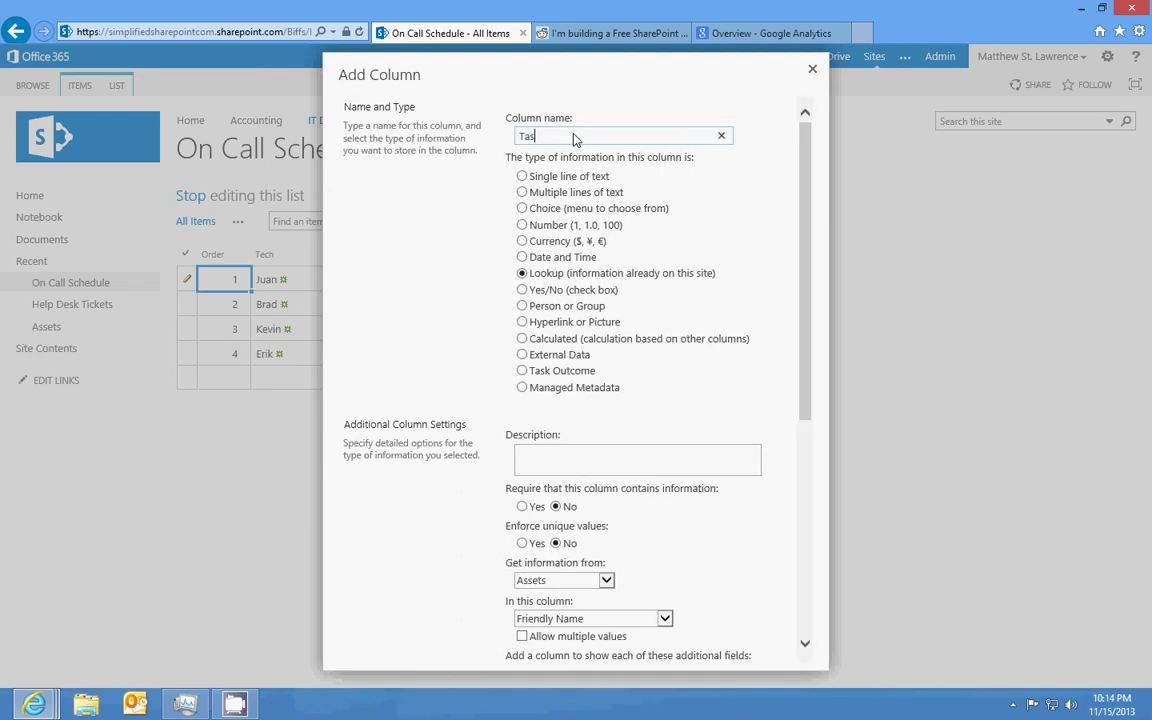
scroll(706, 403, "down", 2)
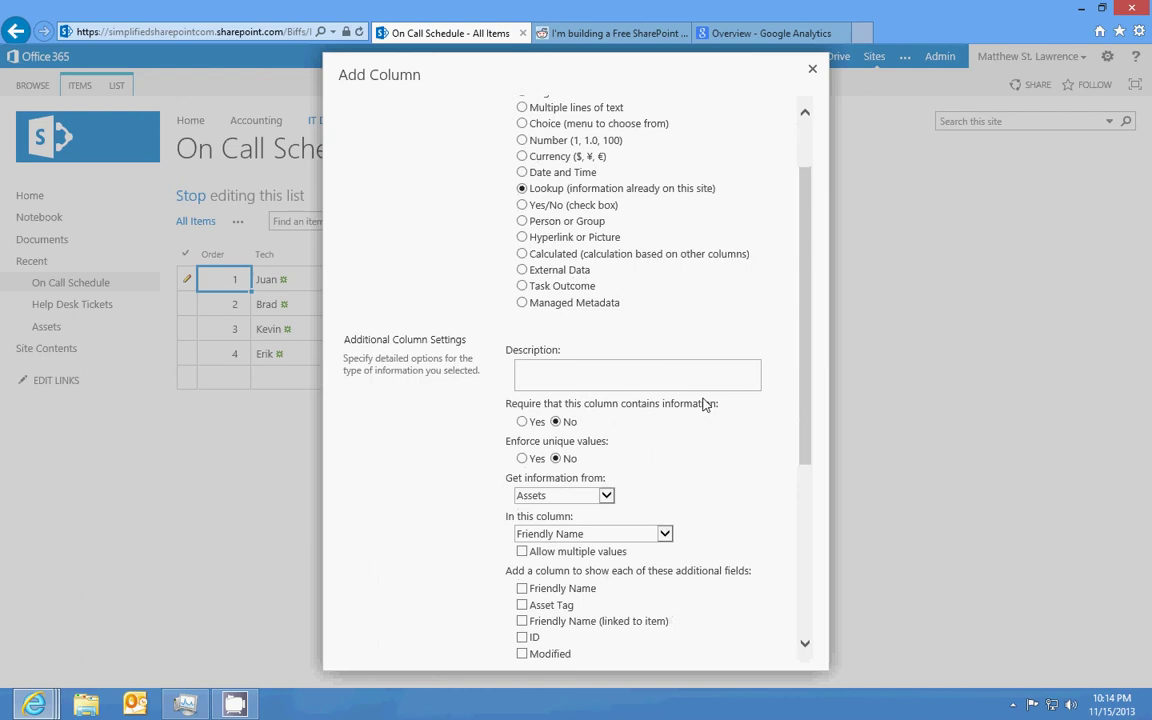
Make the Task lookup get its information from the Summary column of Help Desk Tickets, and create the column
left_click(606, 497)
left_click(540, 513)
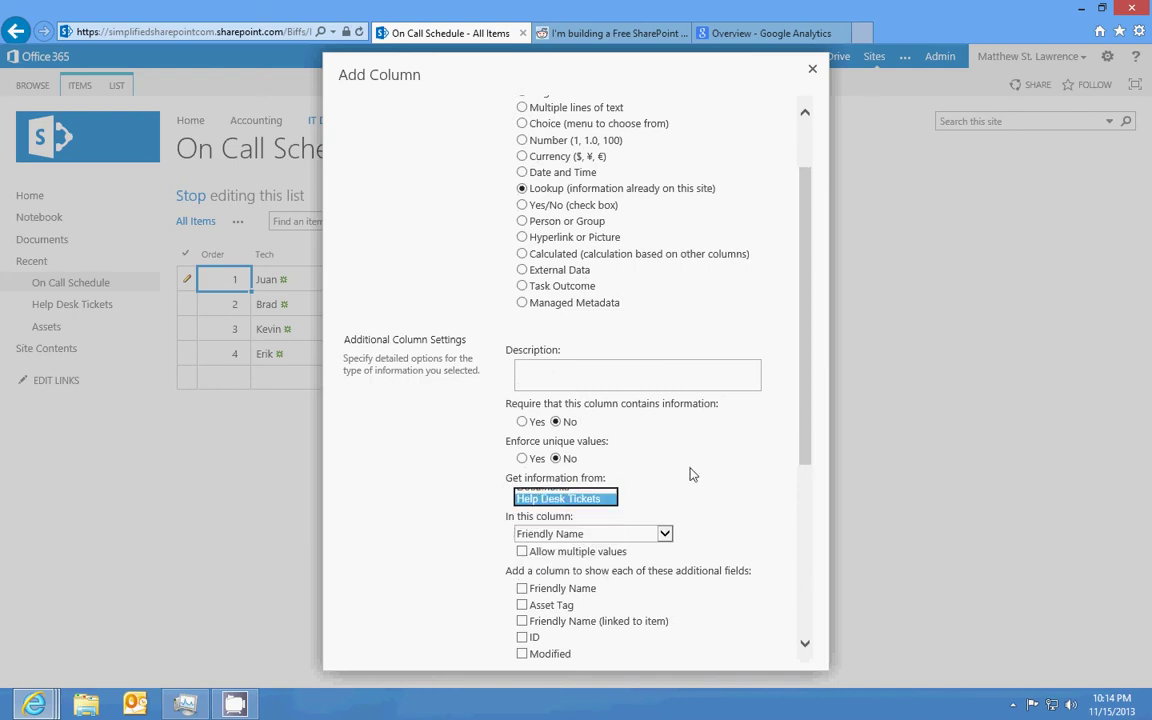
scroll(723, 476, "down", 2)
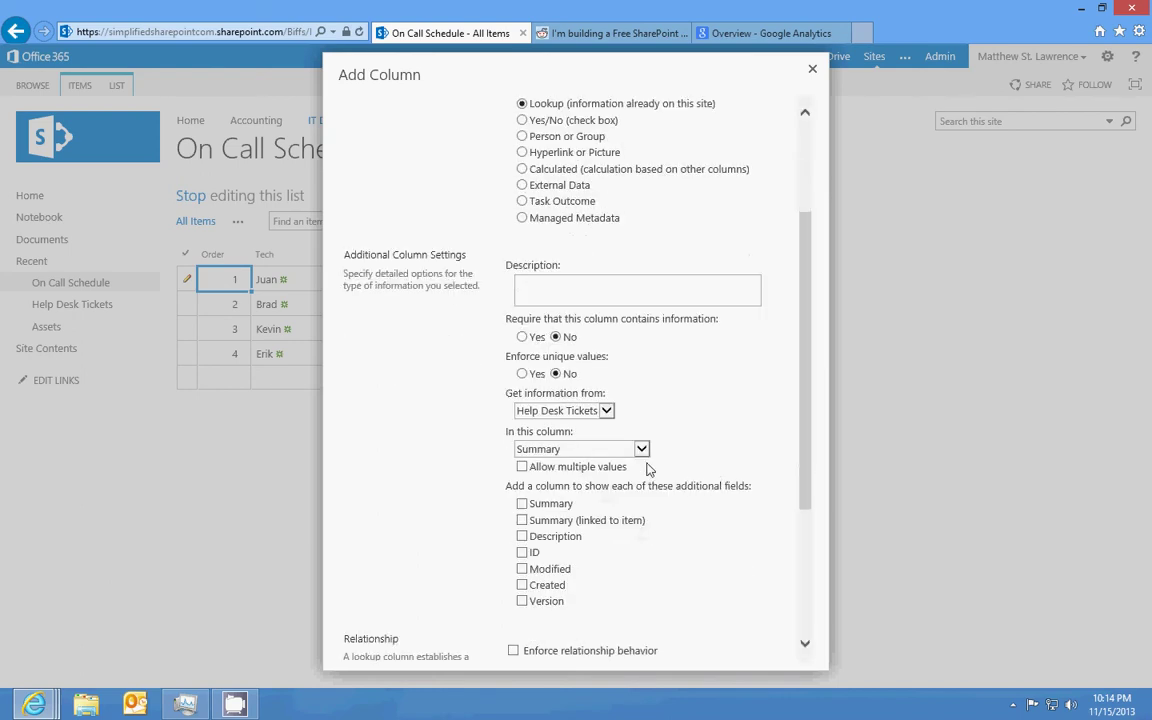
left_click(641, 449)
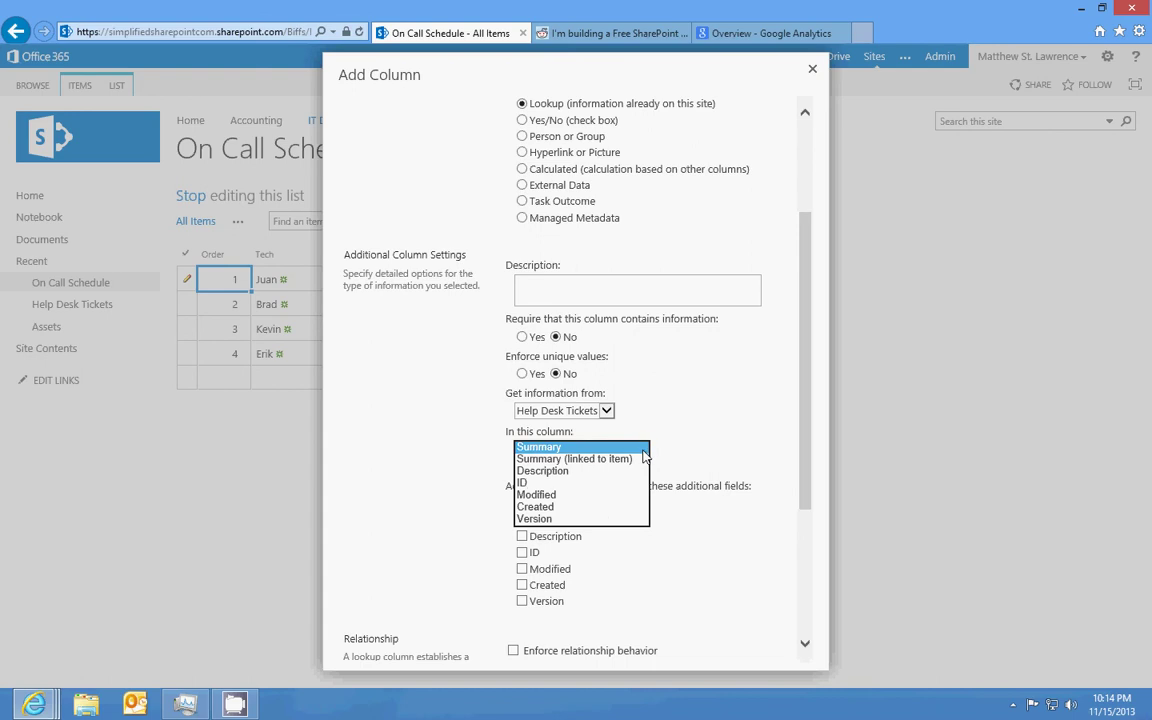
left_click(633, 449)
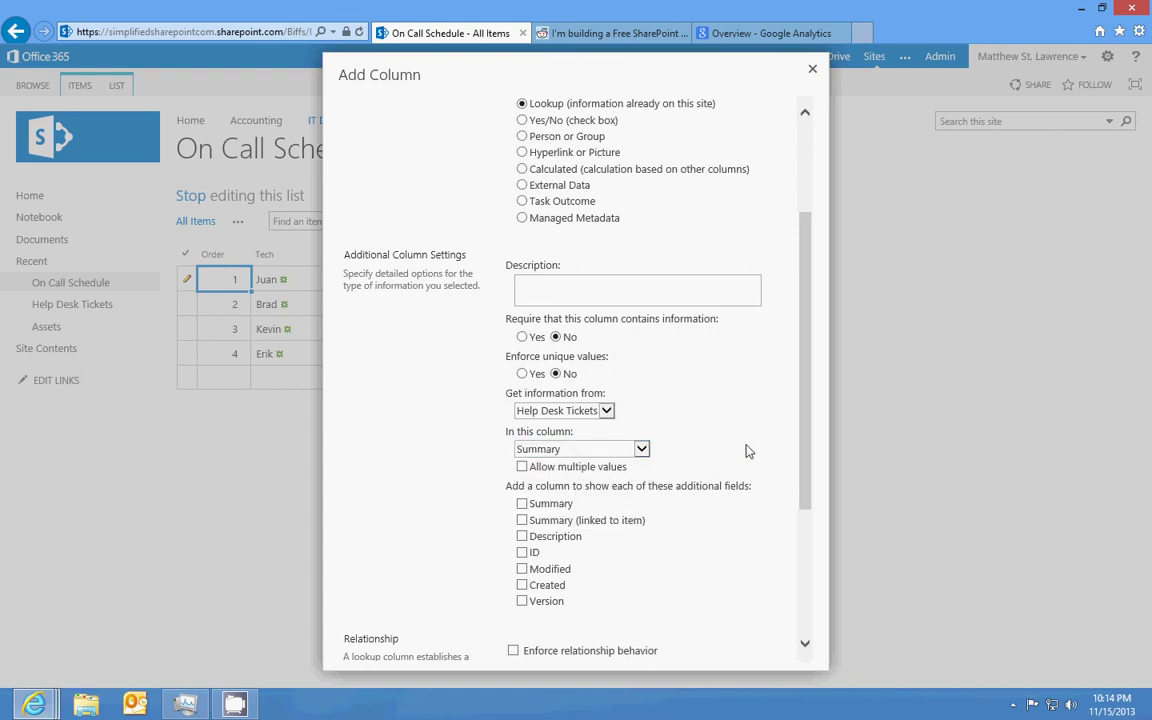
scroll(749, 451, "down", 4)
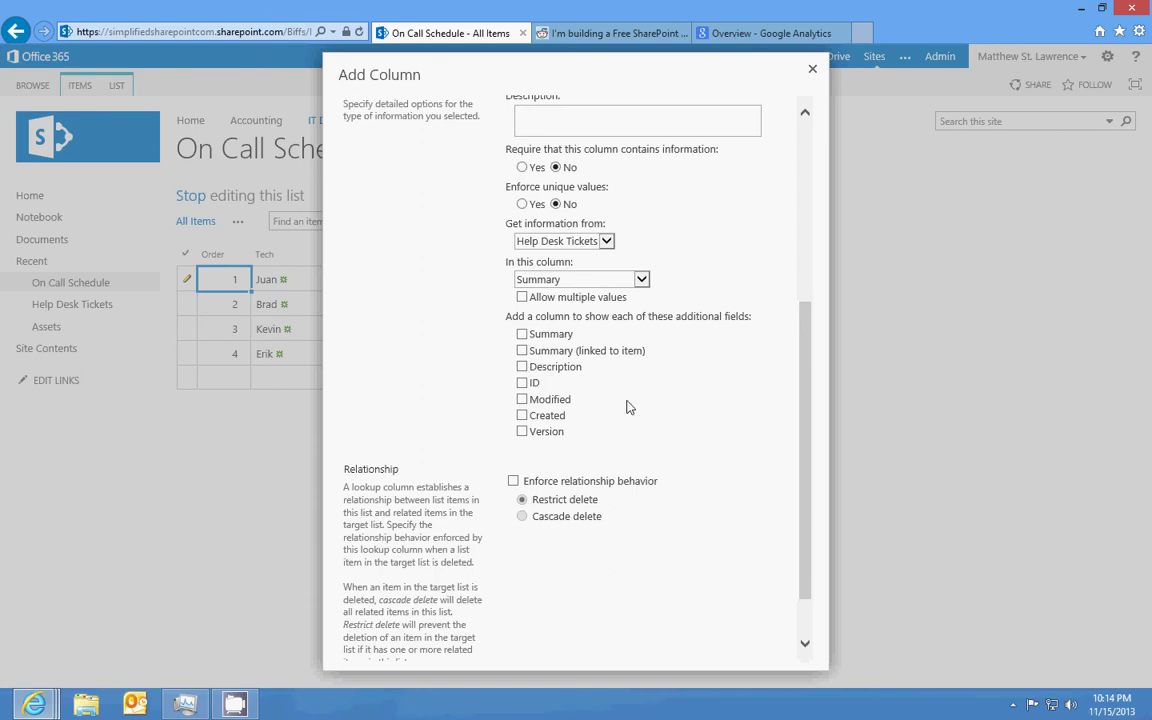
scroll(732, 494, "down", 2)
left_click(707, 648)
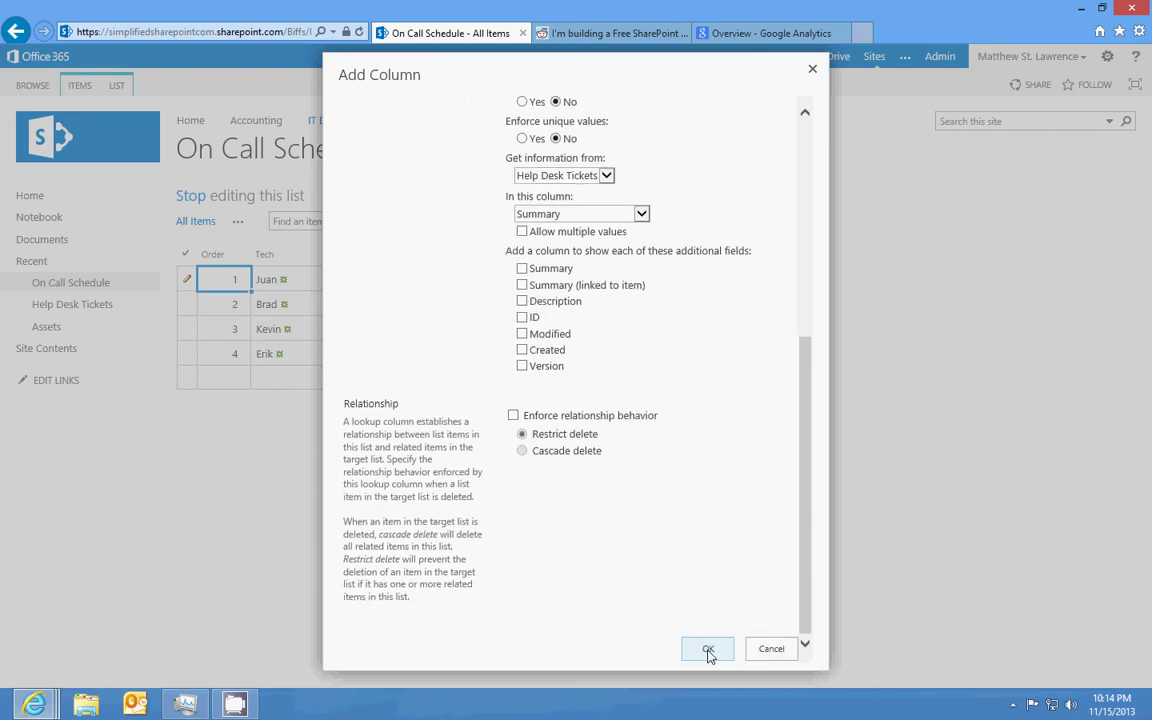
Switch the Order 1 technician's Busy value to No and back to Yes
left_click(574, 283)
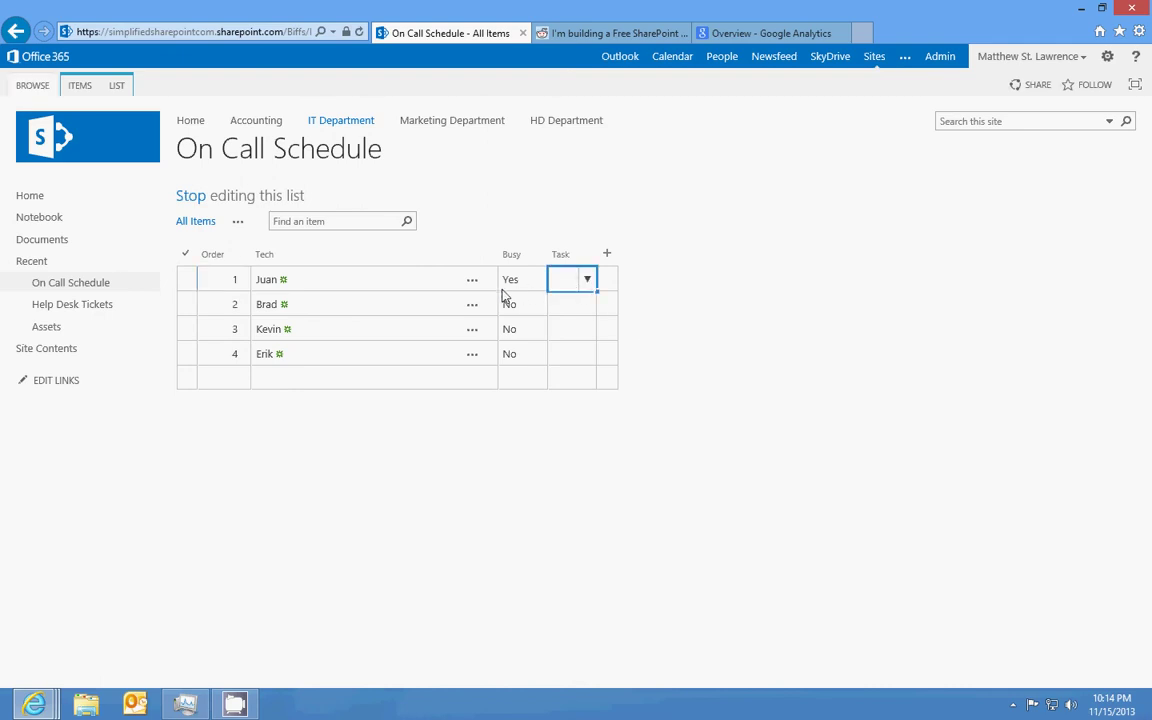
left_click(588, 284)
left_click(535, 282)
left_click(538, 281)
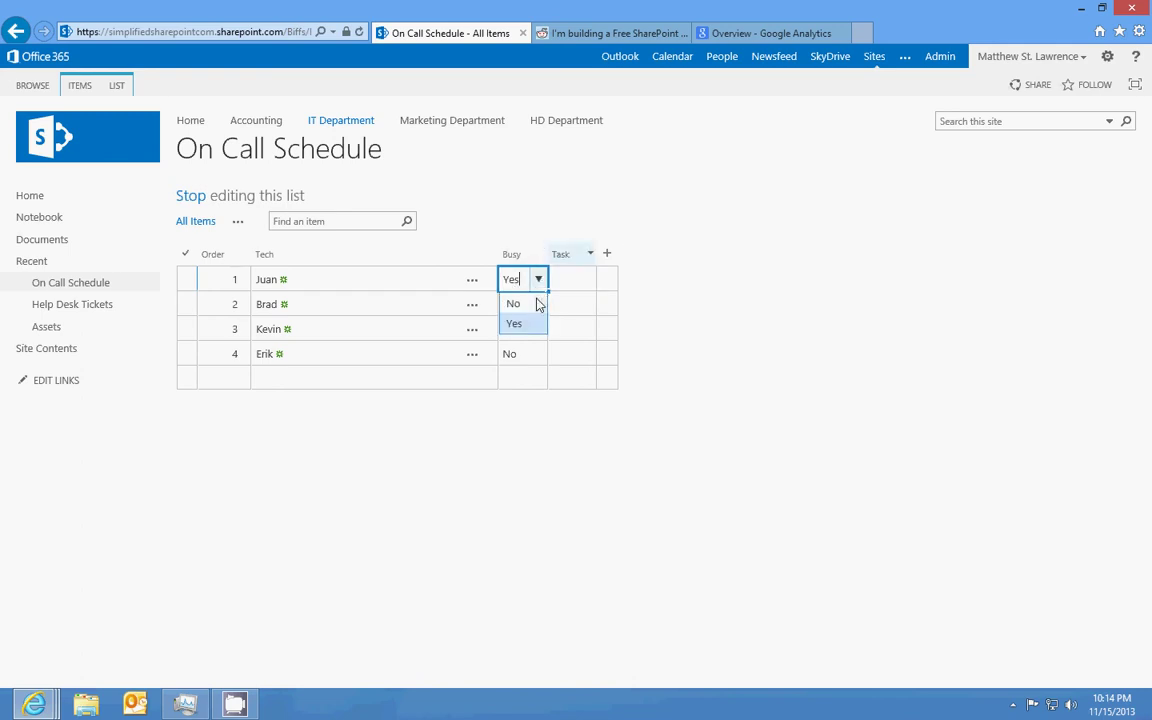
left_click(530, 302)
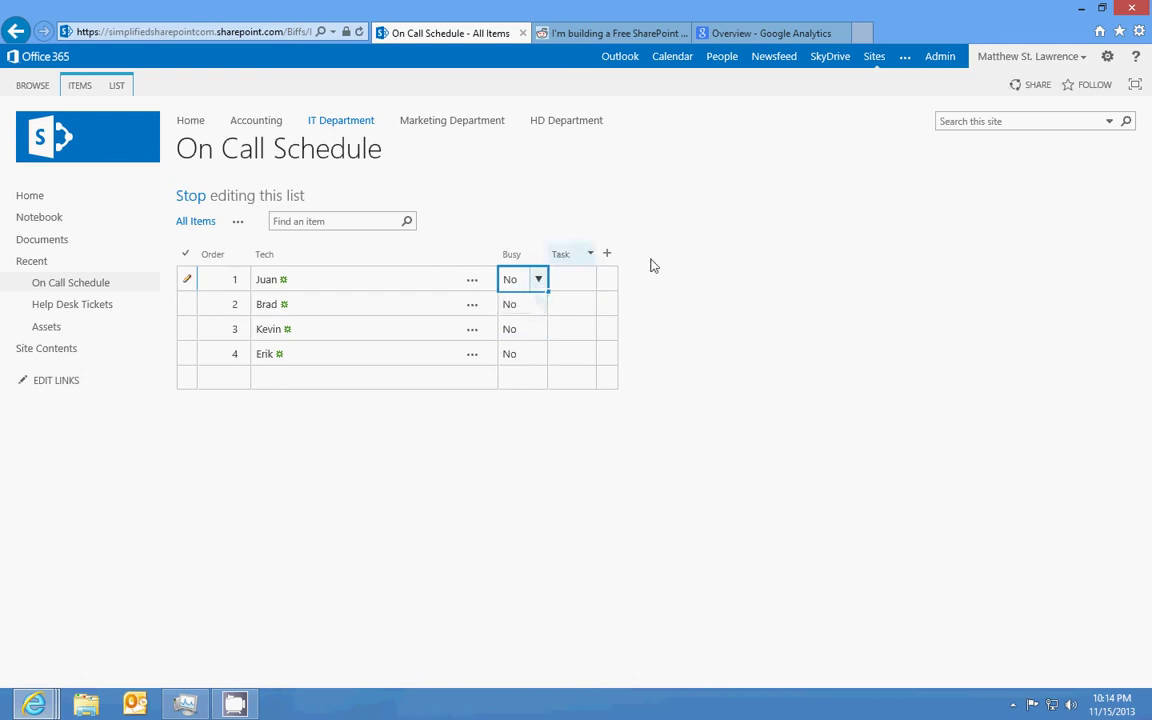
left_click(538, 281)
Assign the Test ticket as the Order 1 technician's Task and stop editing the list
left_click(580, 279)
left_click(588, 279)
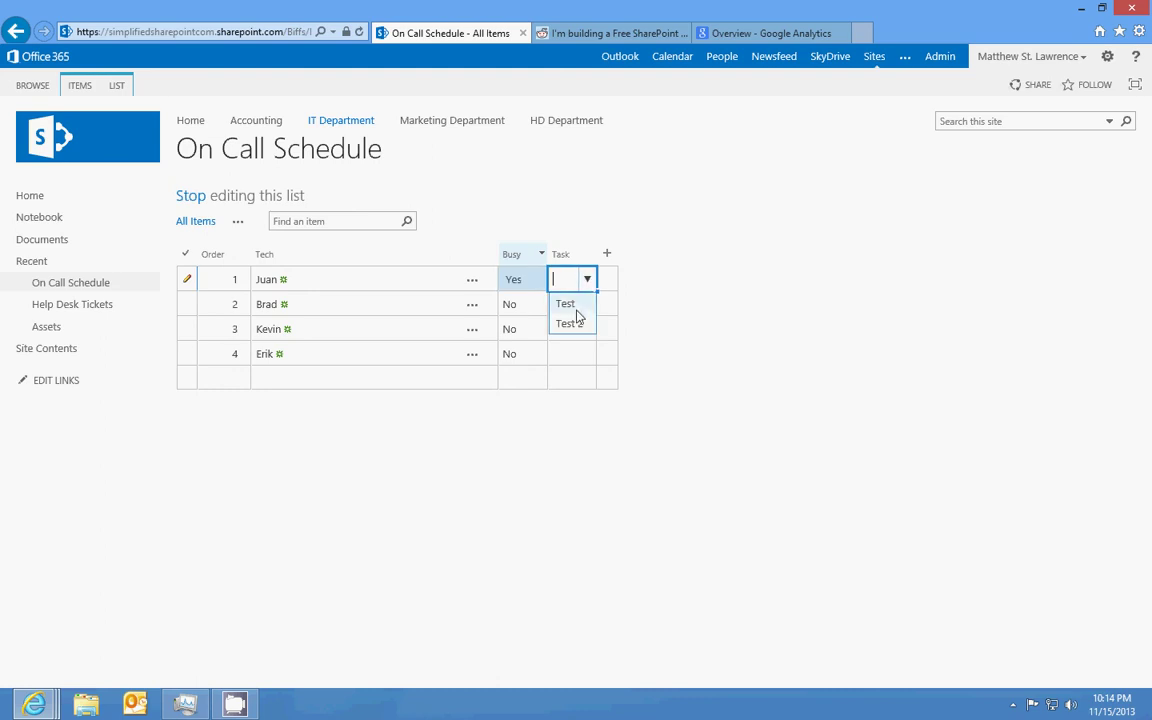
left_click(578, 304)
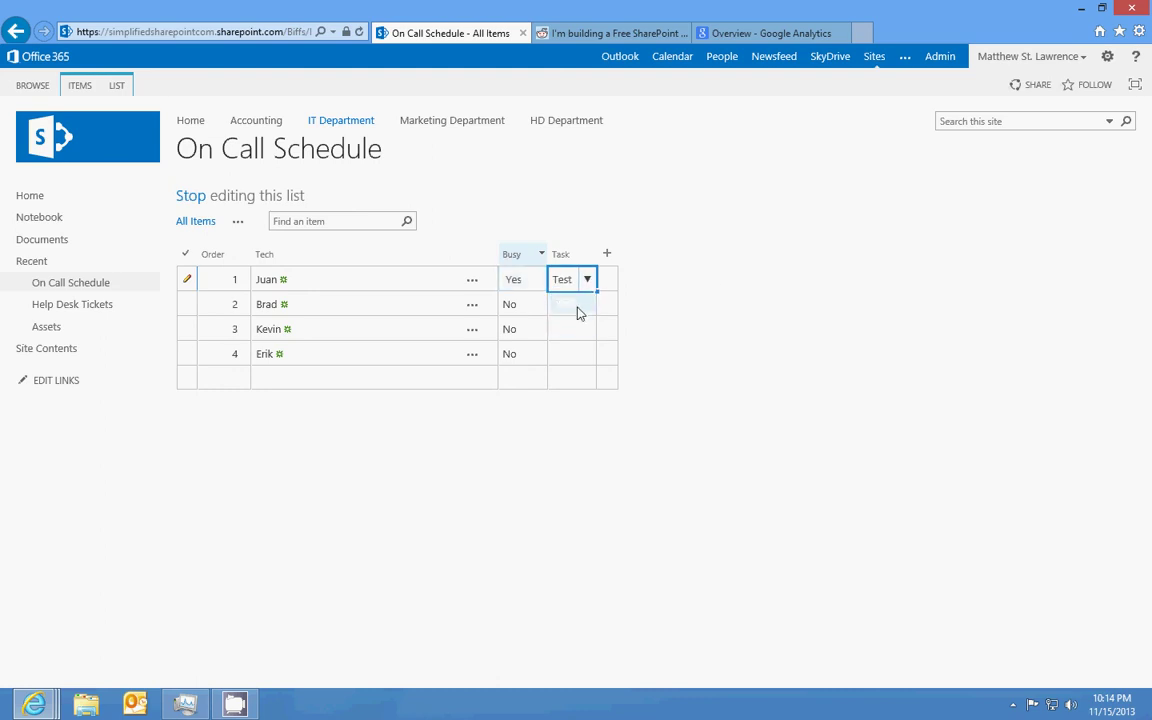
left_click(190, 196)
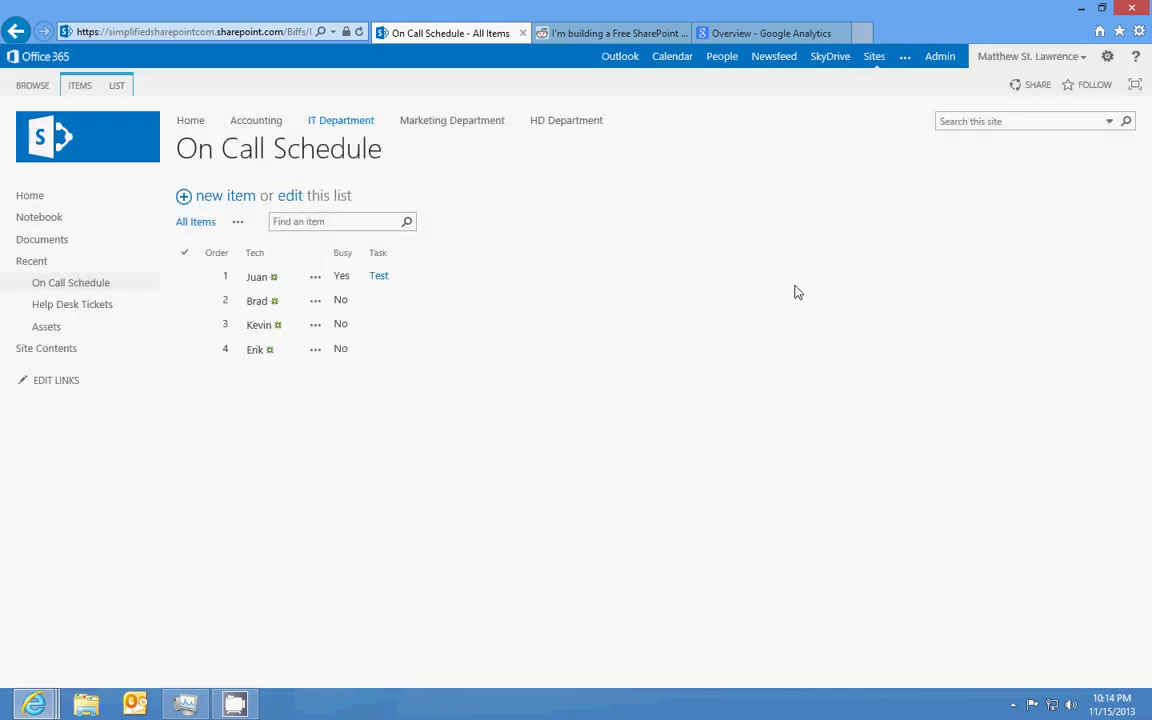
Open the Test ticket linked in the Order 1 row to review its details, and close it
left_click(381, 277)
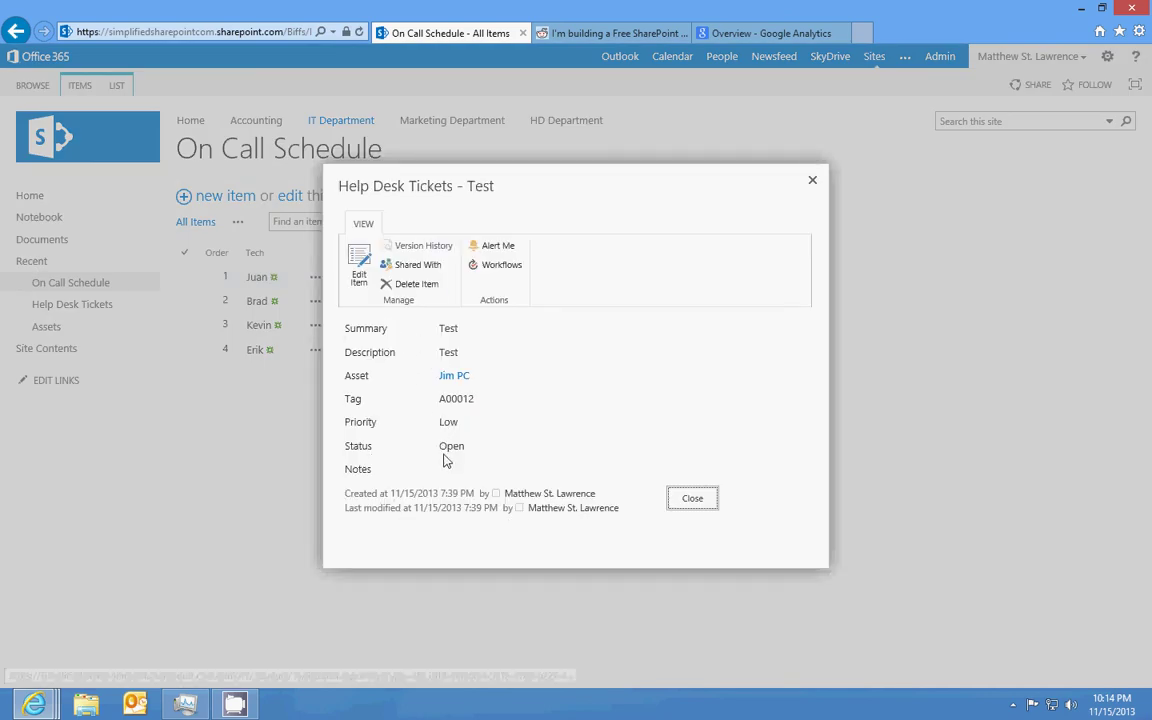
left_click(690, 498)
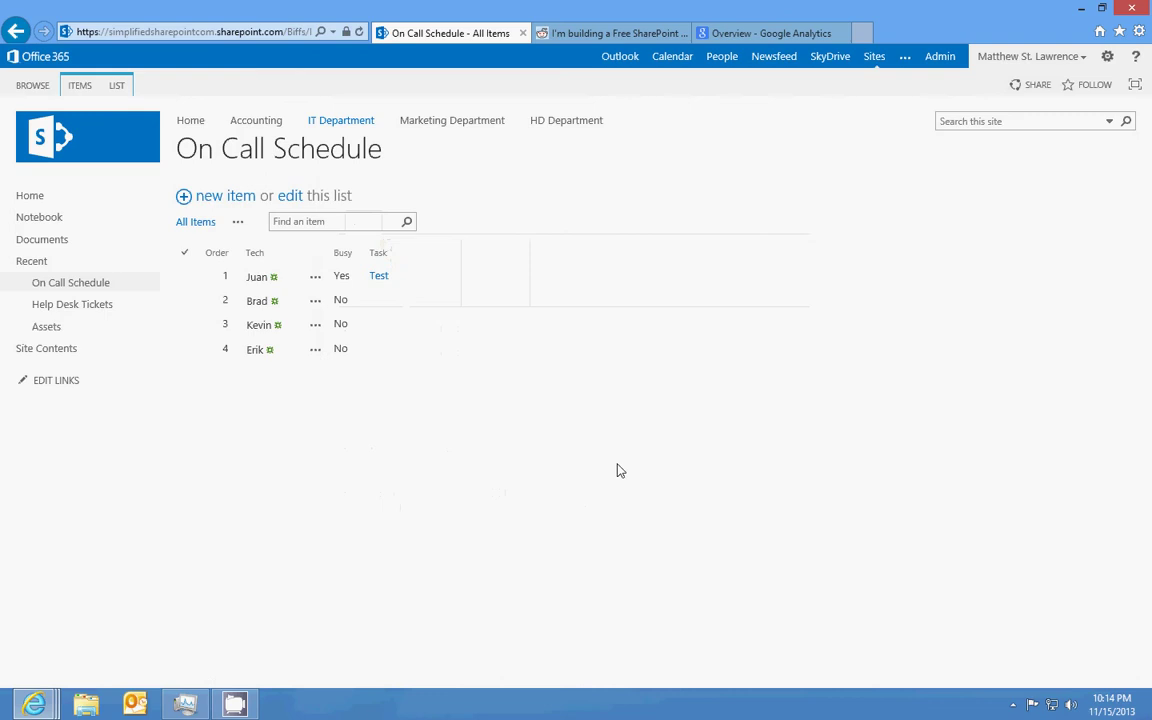
left_click(363, 299)
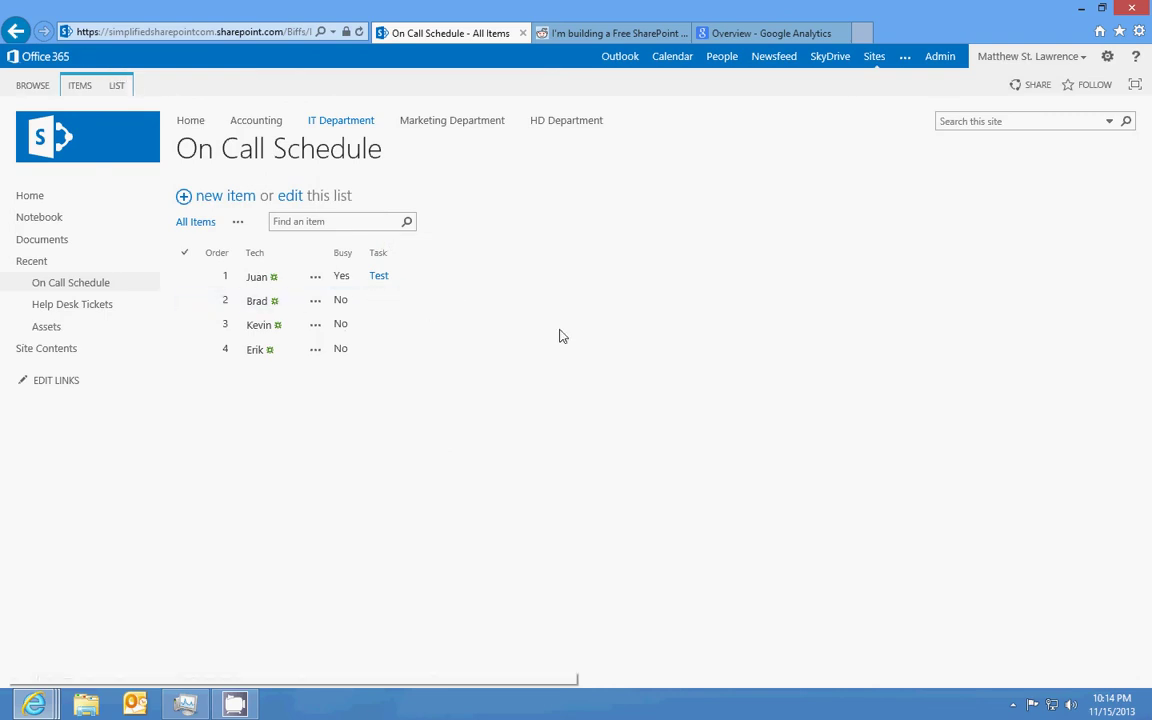